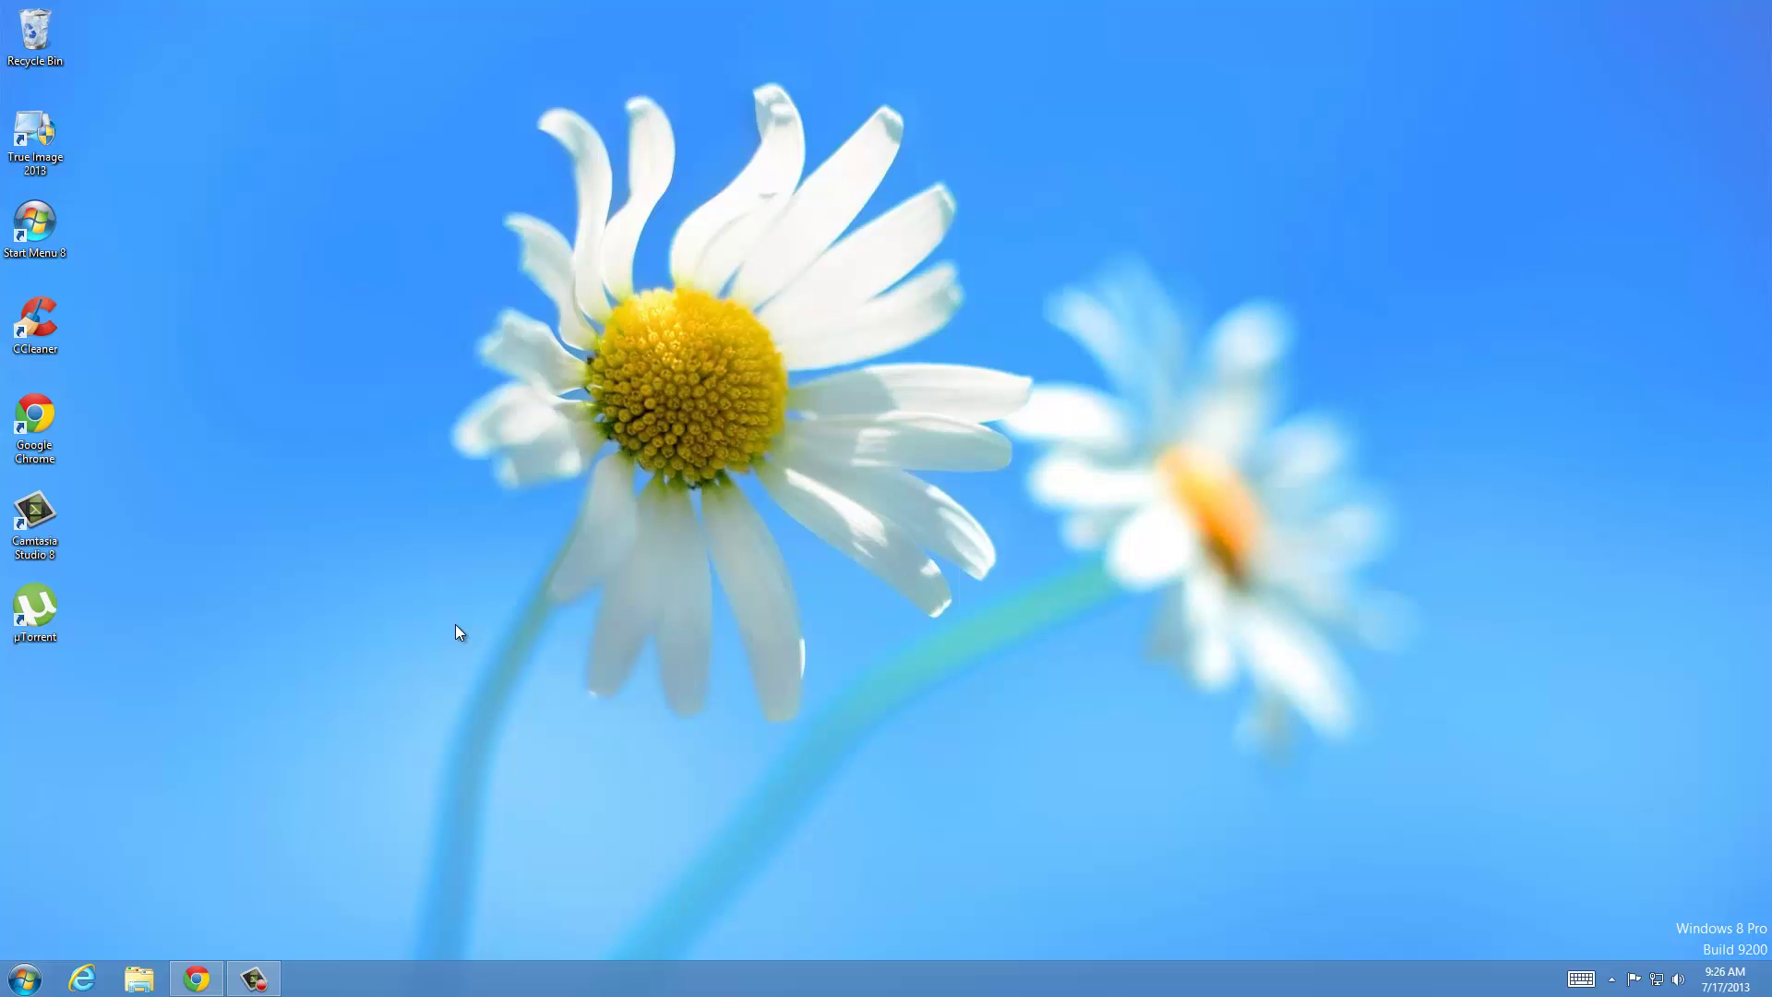
Restore the Chrome window showing the Hotspot Shield Congratulations page and select its address.
click(201, 981)
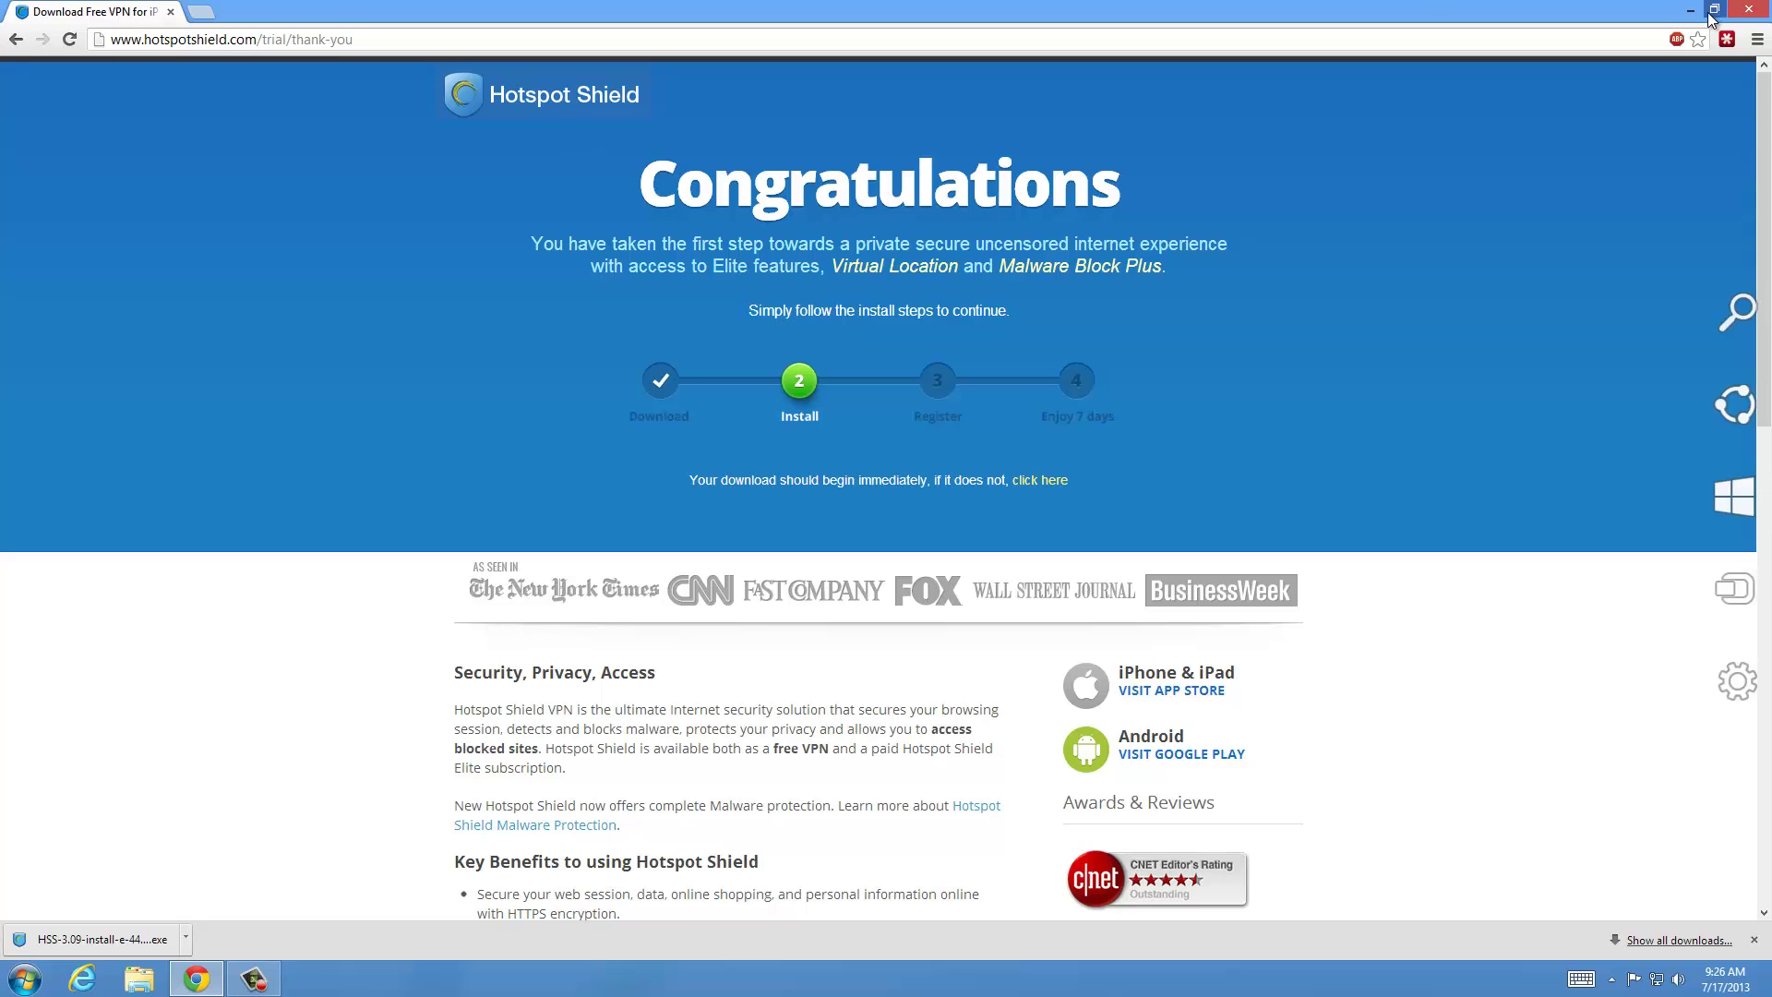
click(258, 38)
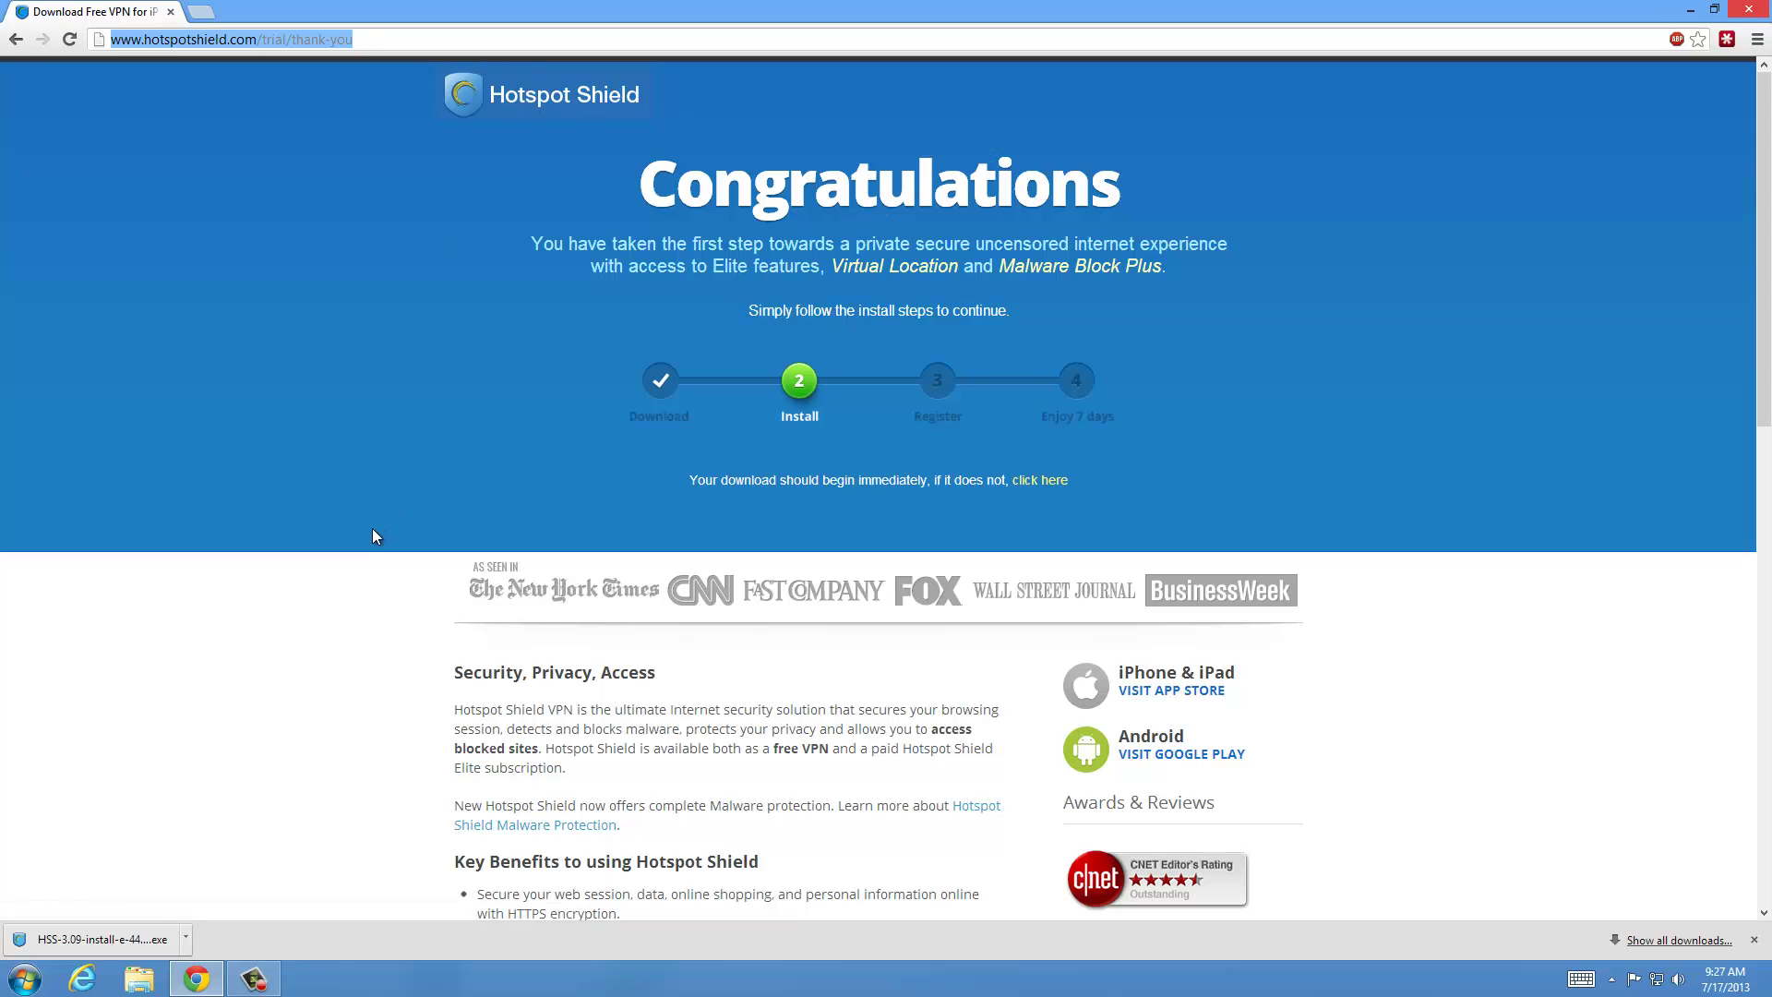
Run the downloaded installer and install Hotspot Shield with Custom Installation, declining the extras.
click(126, 940)
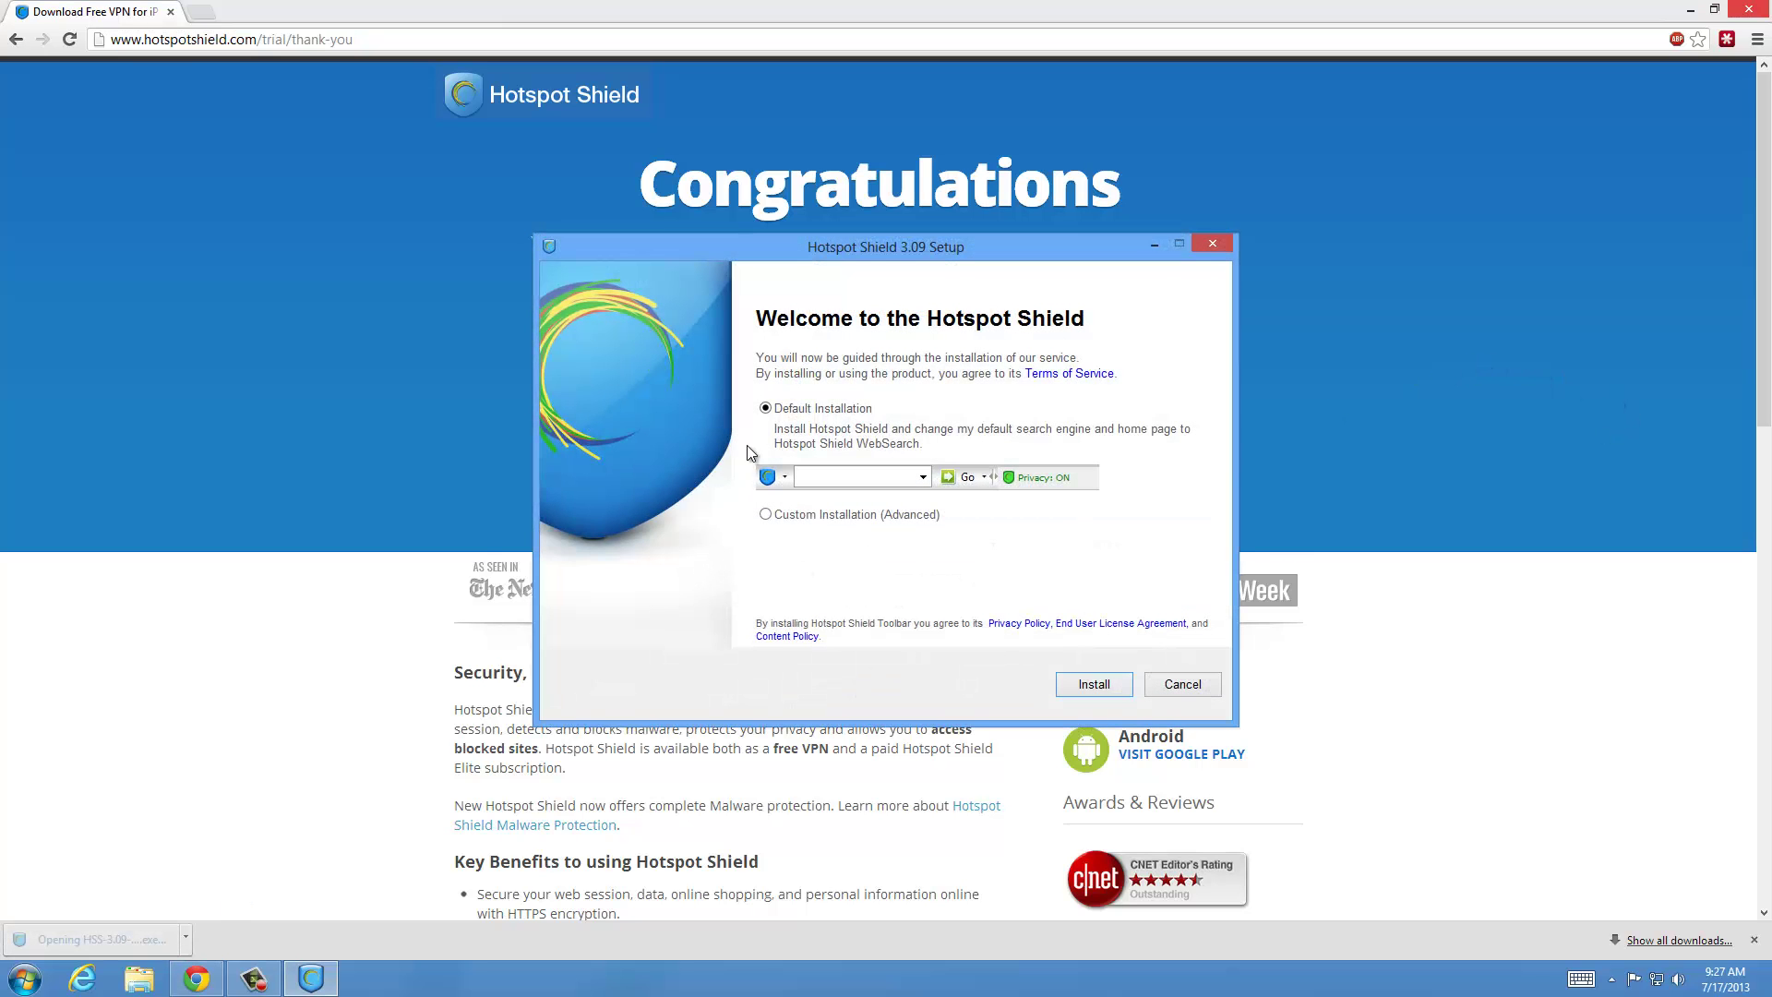
click(779, 515)
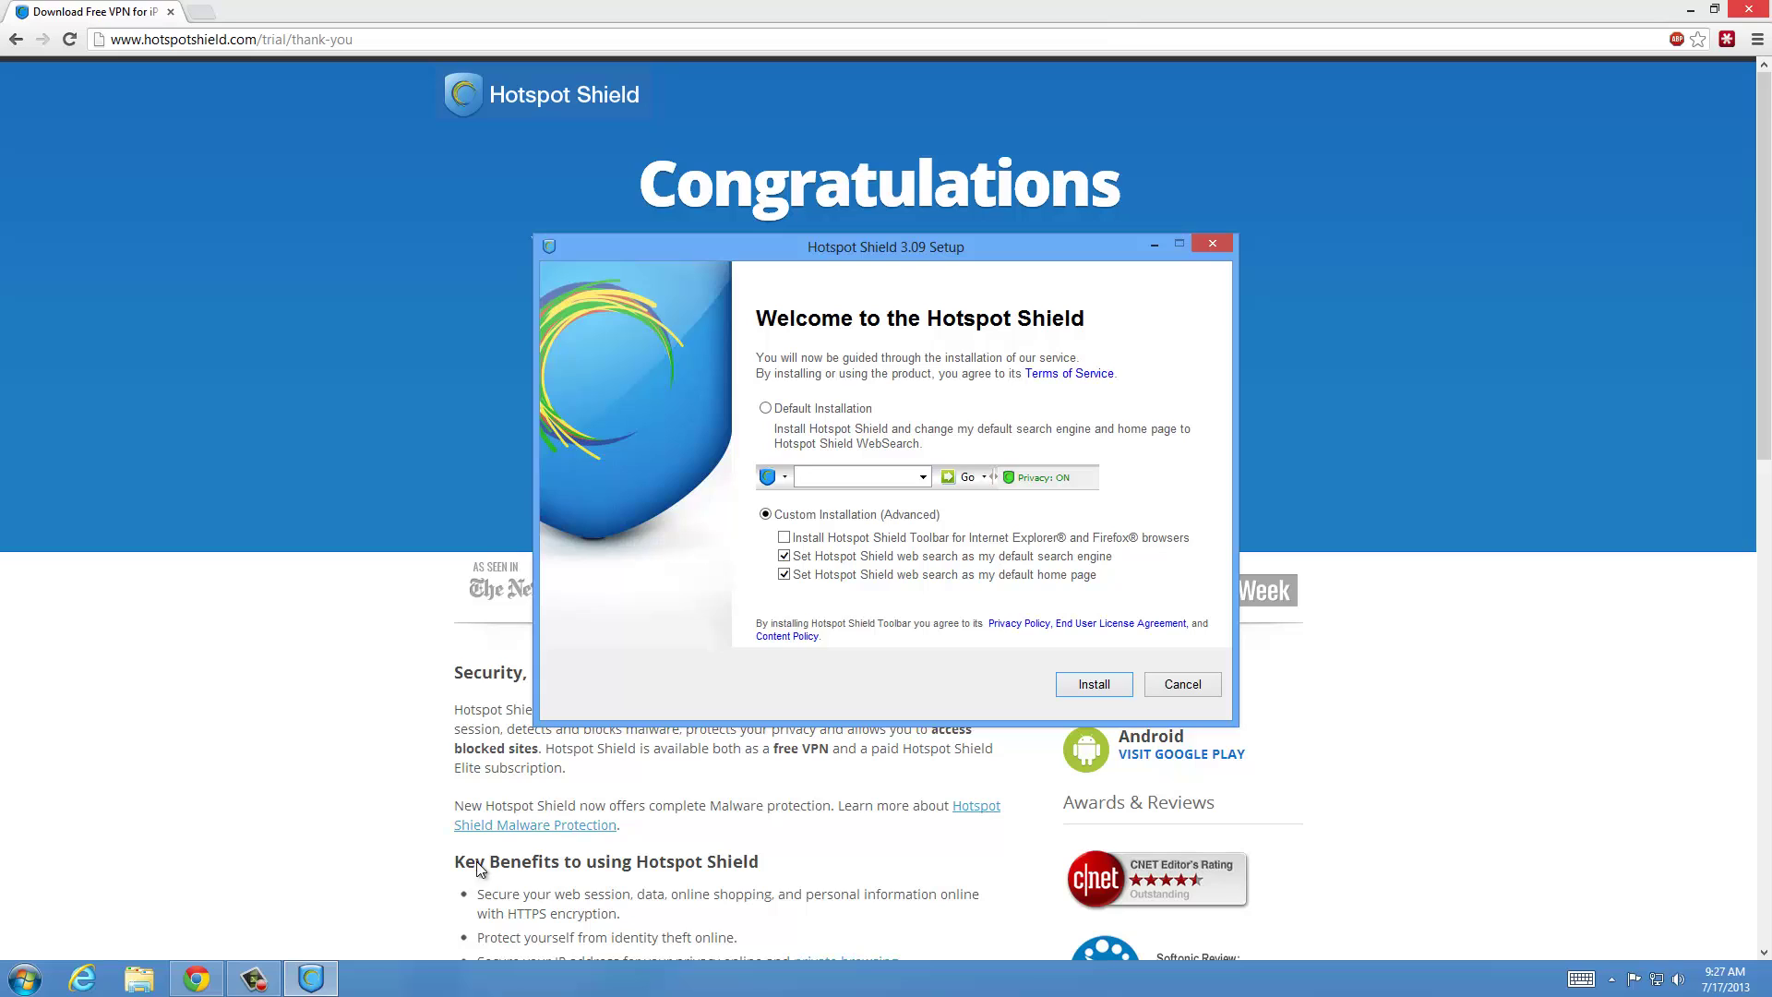
click(257, 980)
click(256, 980)
click(1093, 683)
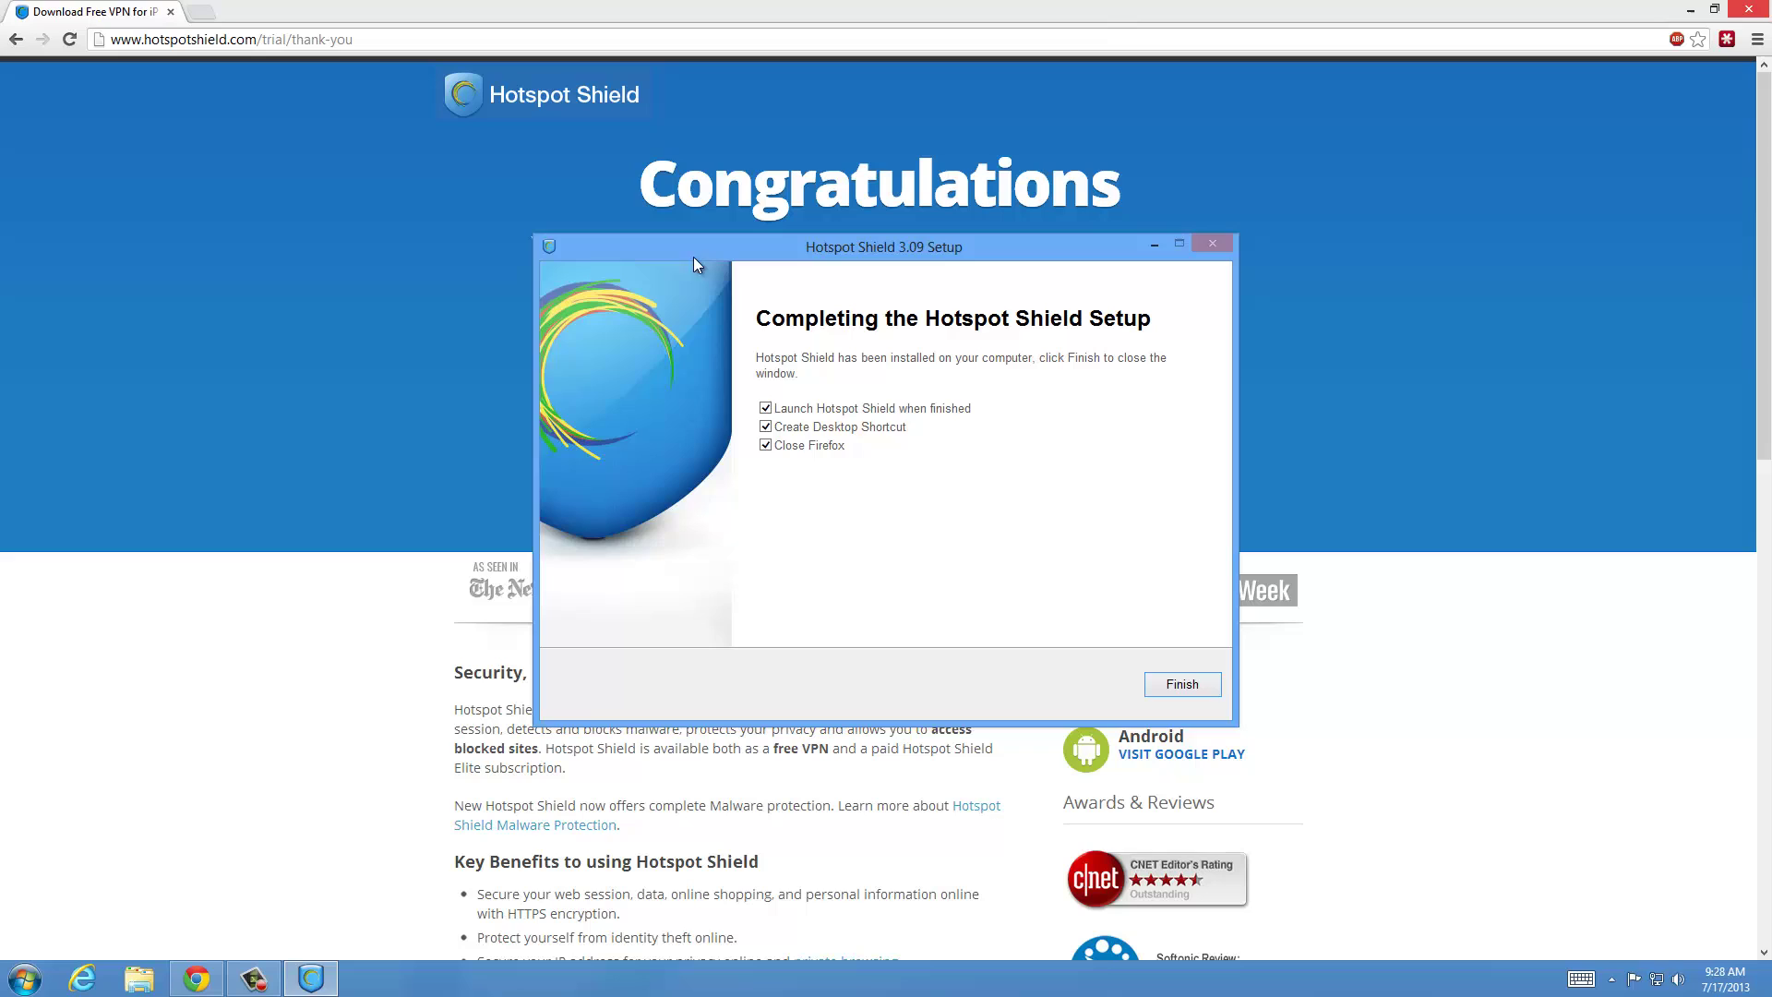
Keep Firefox open, skip the desktop shortcut, and finish setup launching Hotspot Shield.
click(789, 449)
click(1182, 687)
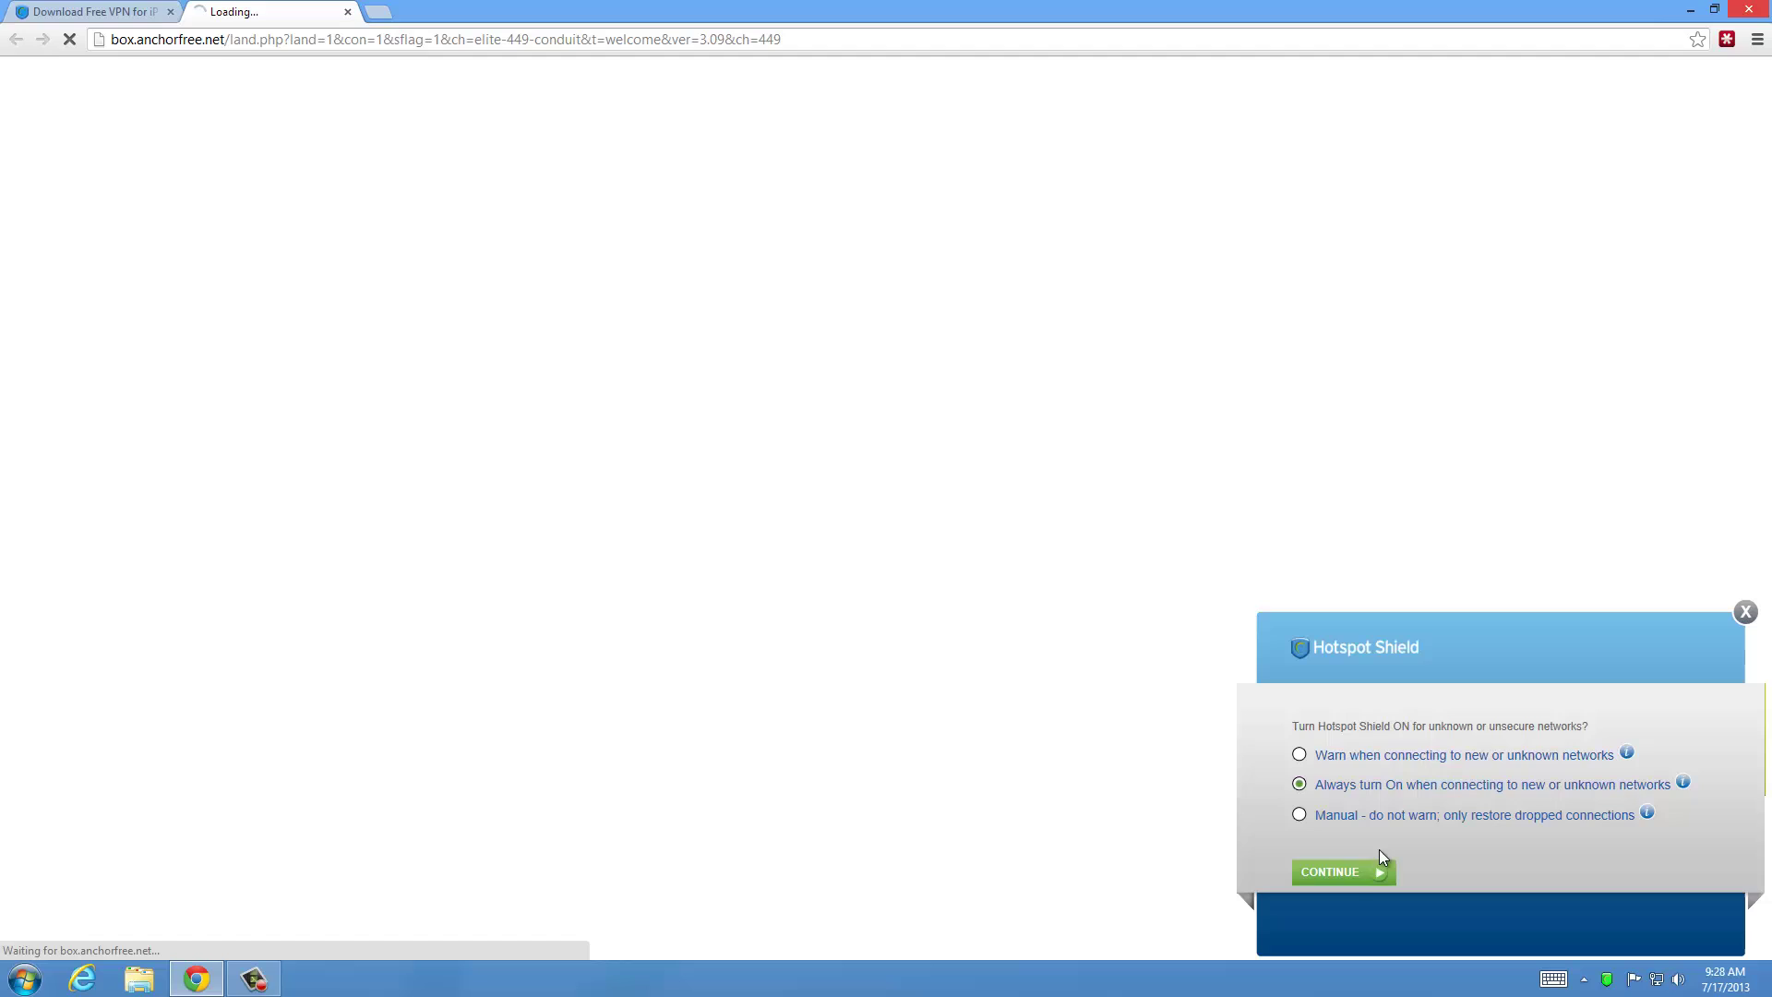
click(1362, 873)
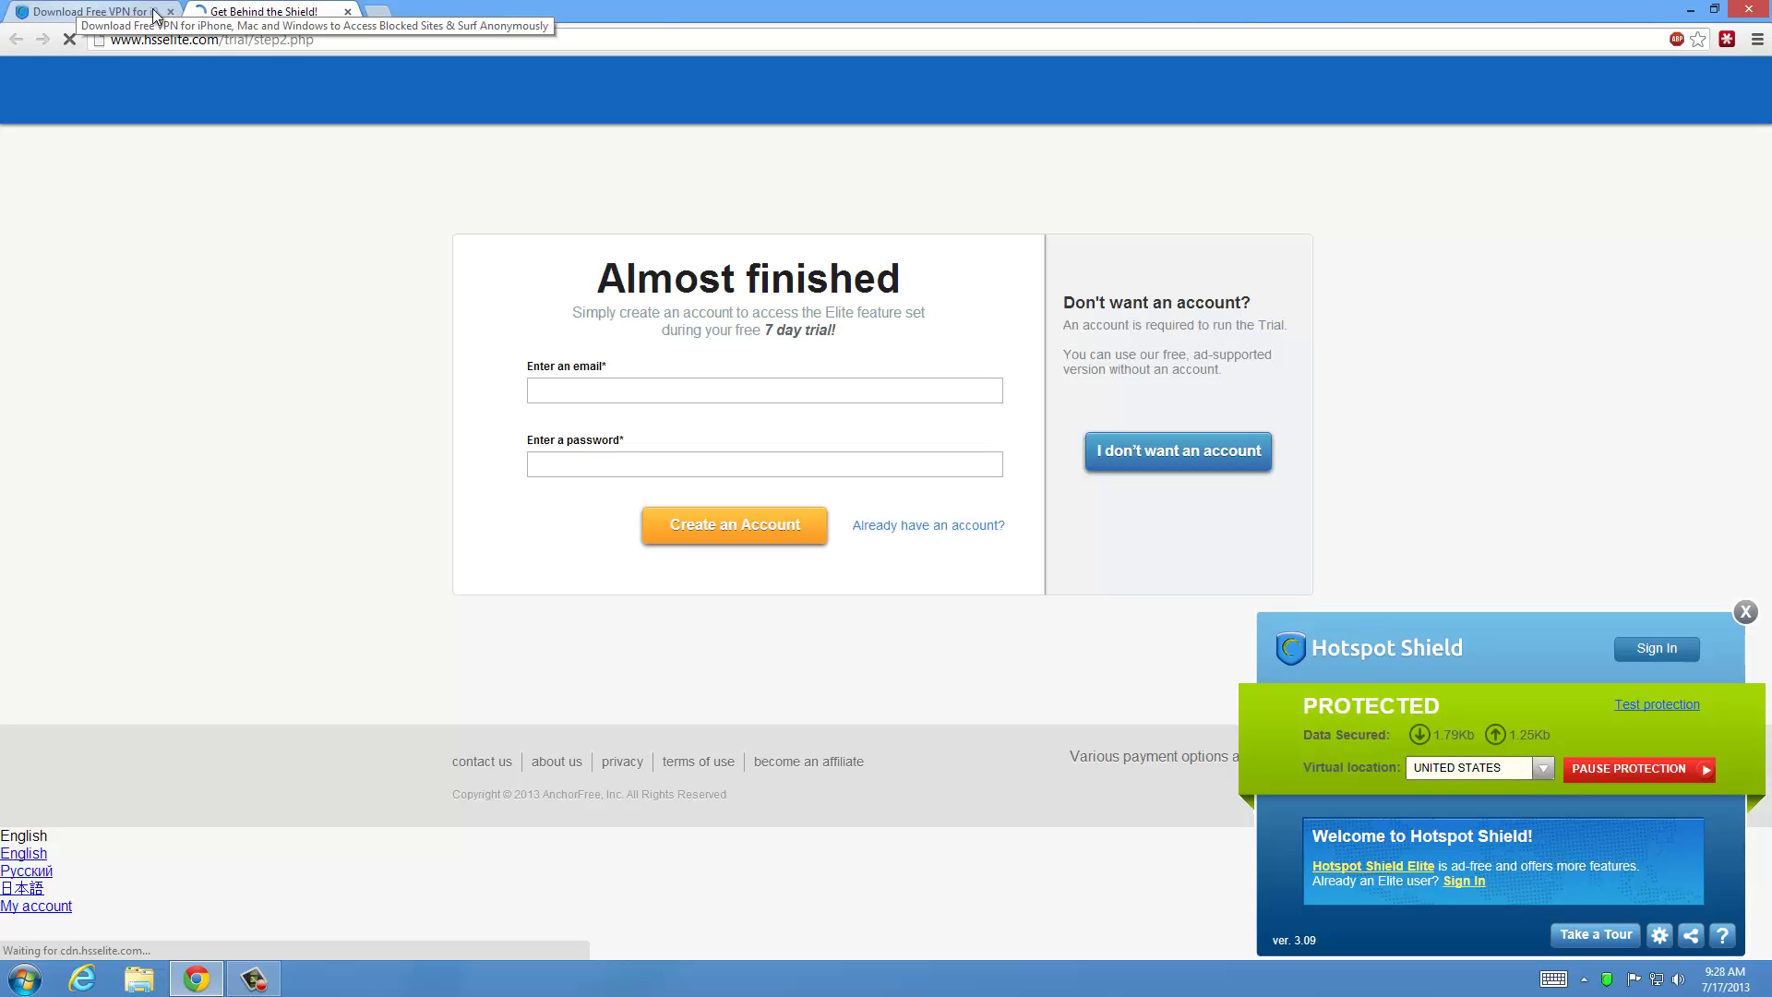
click(349, 18)
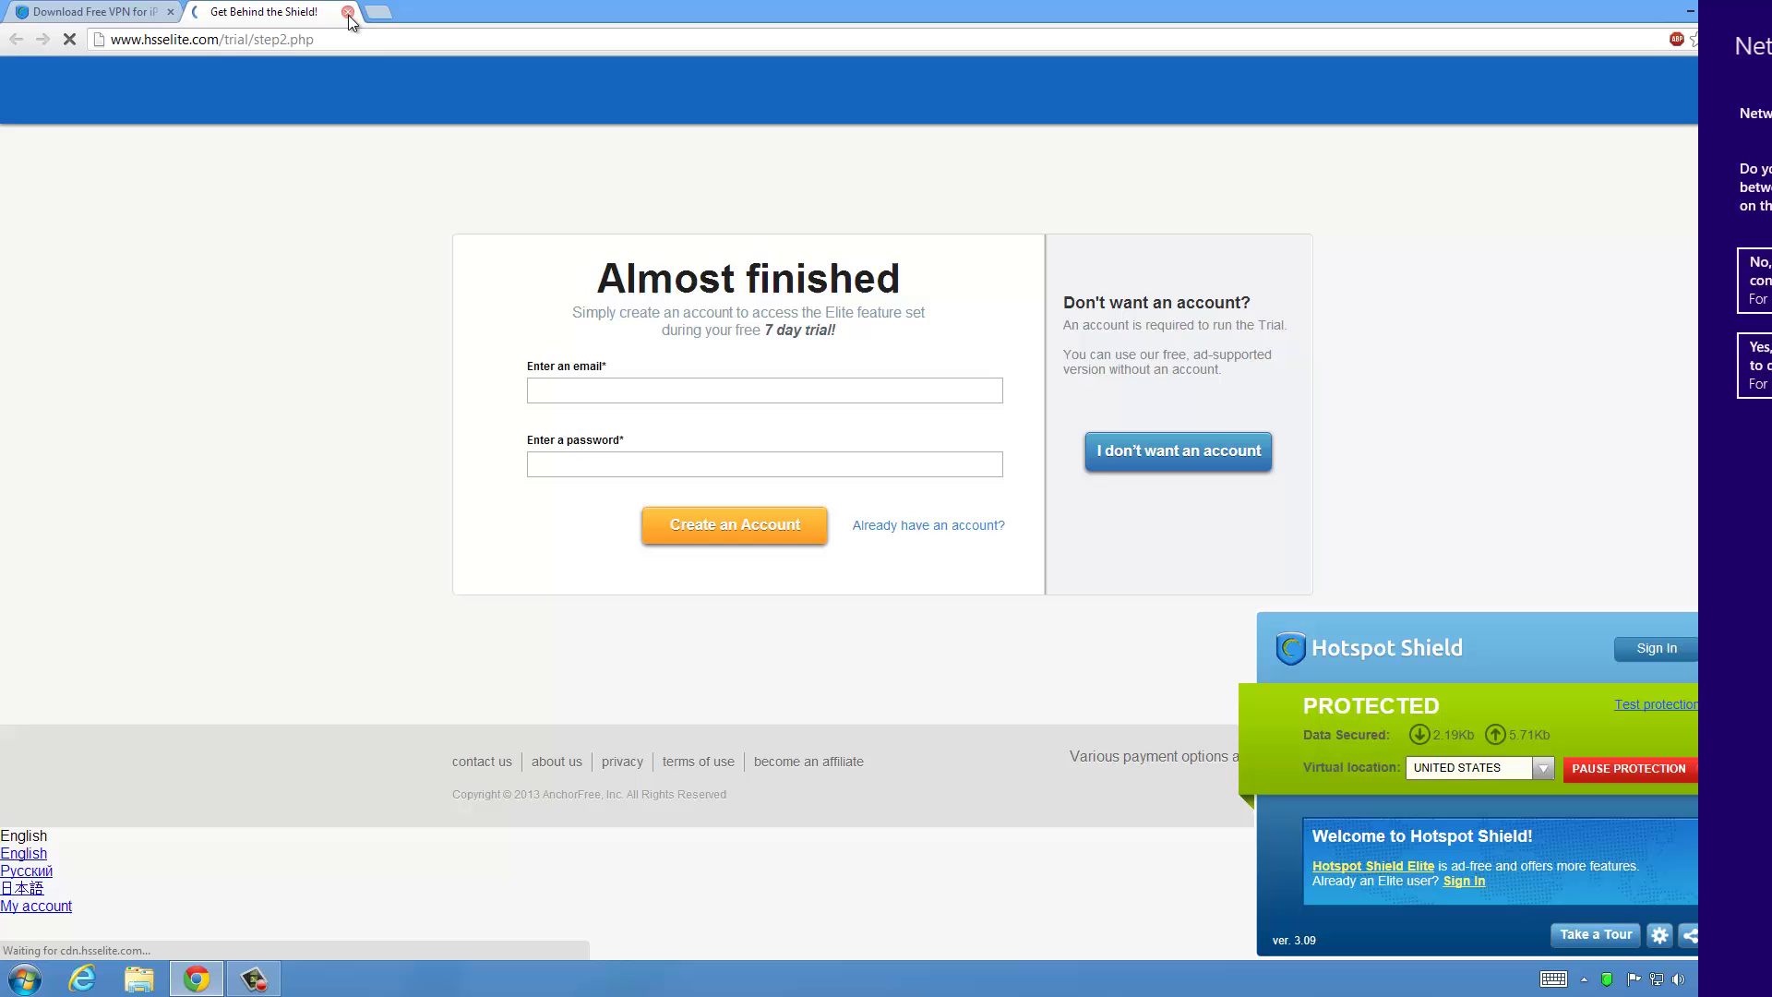
click(349, 19)
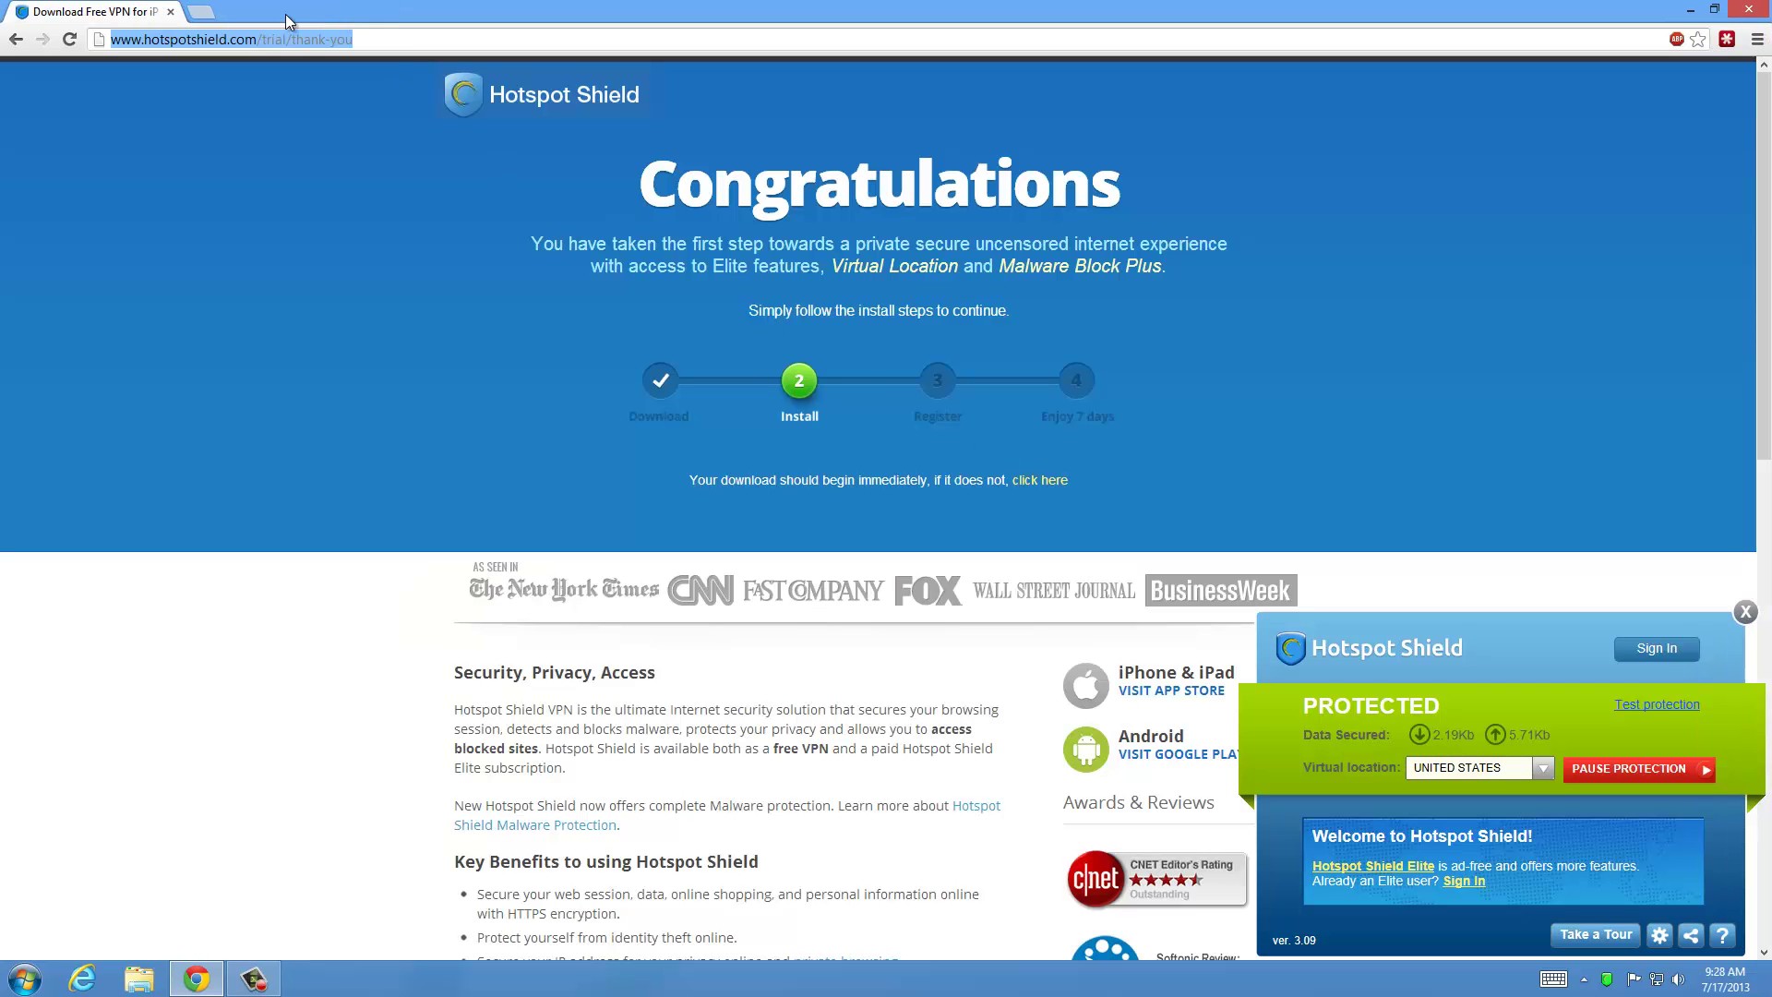
text(www.g)
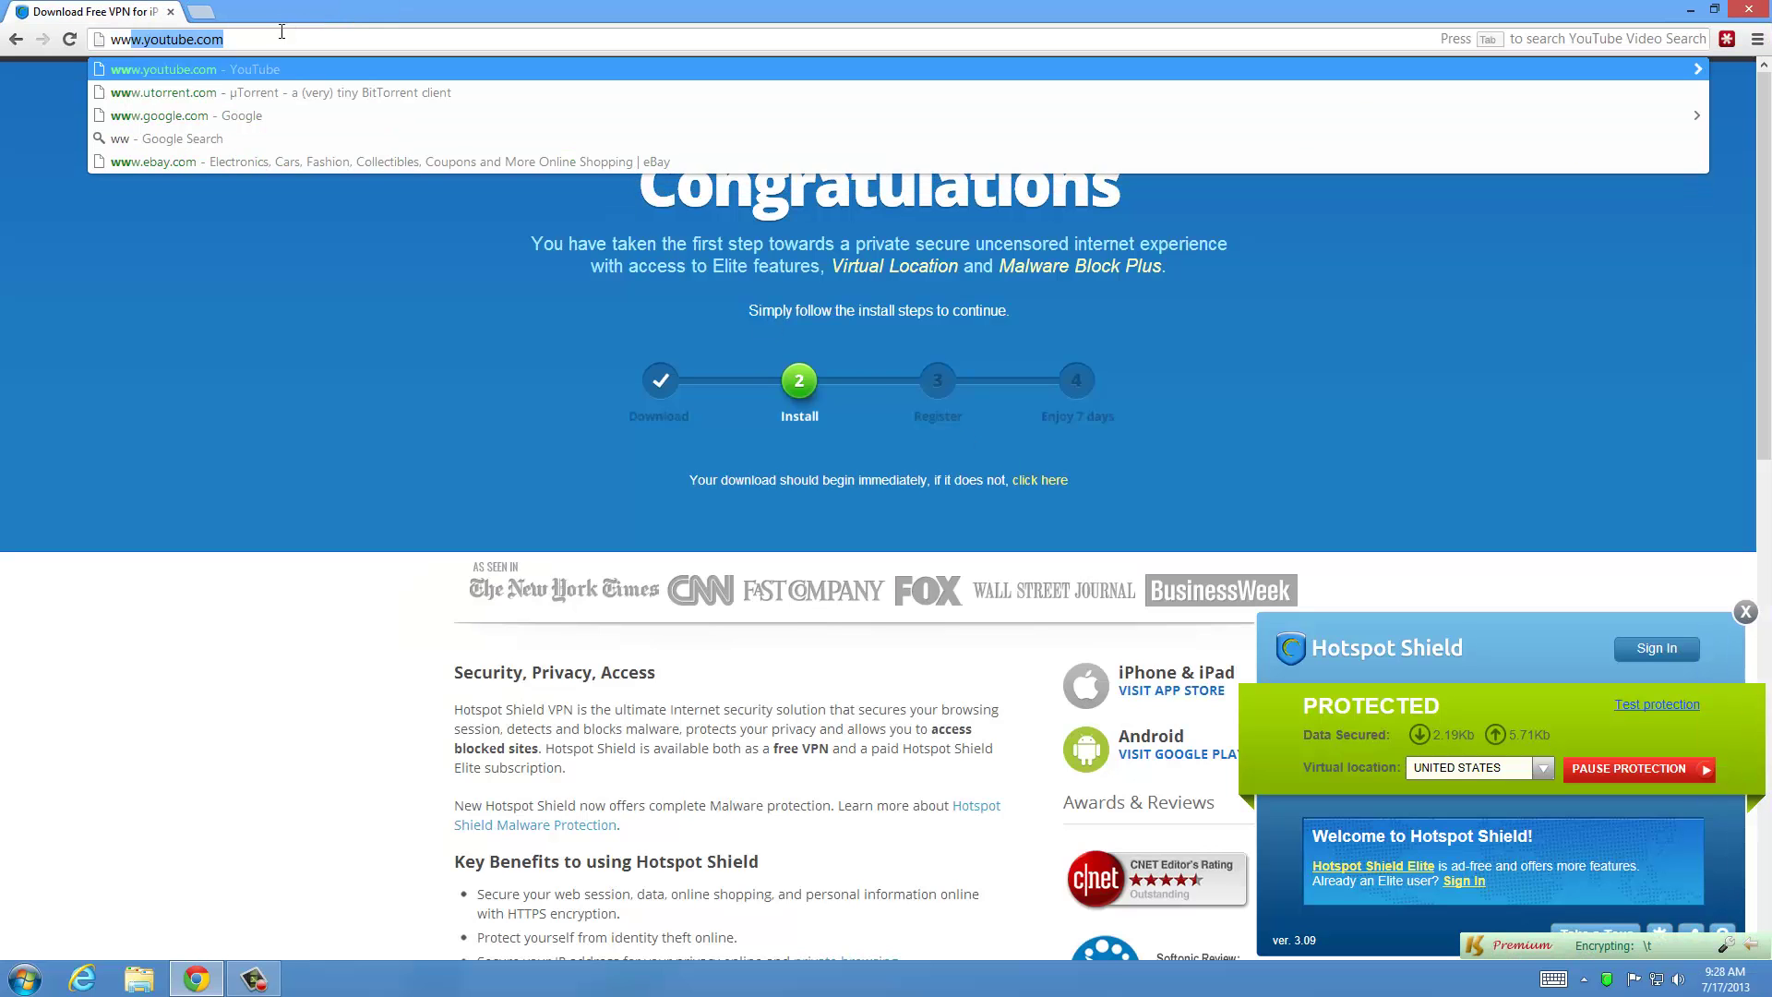
text(oogl)
key(Return)
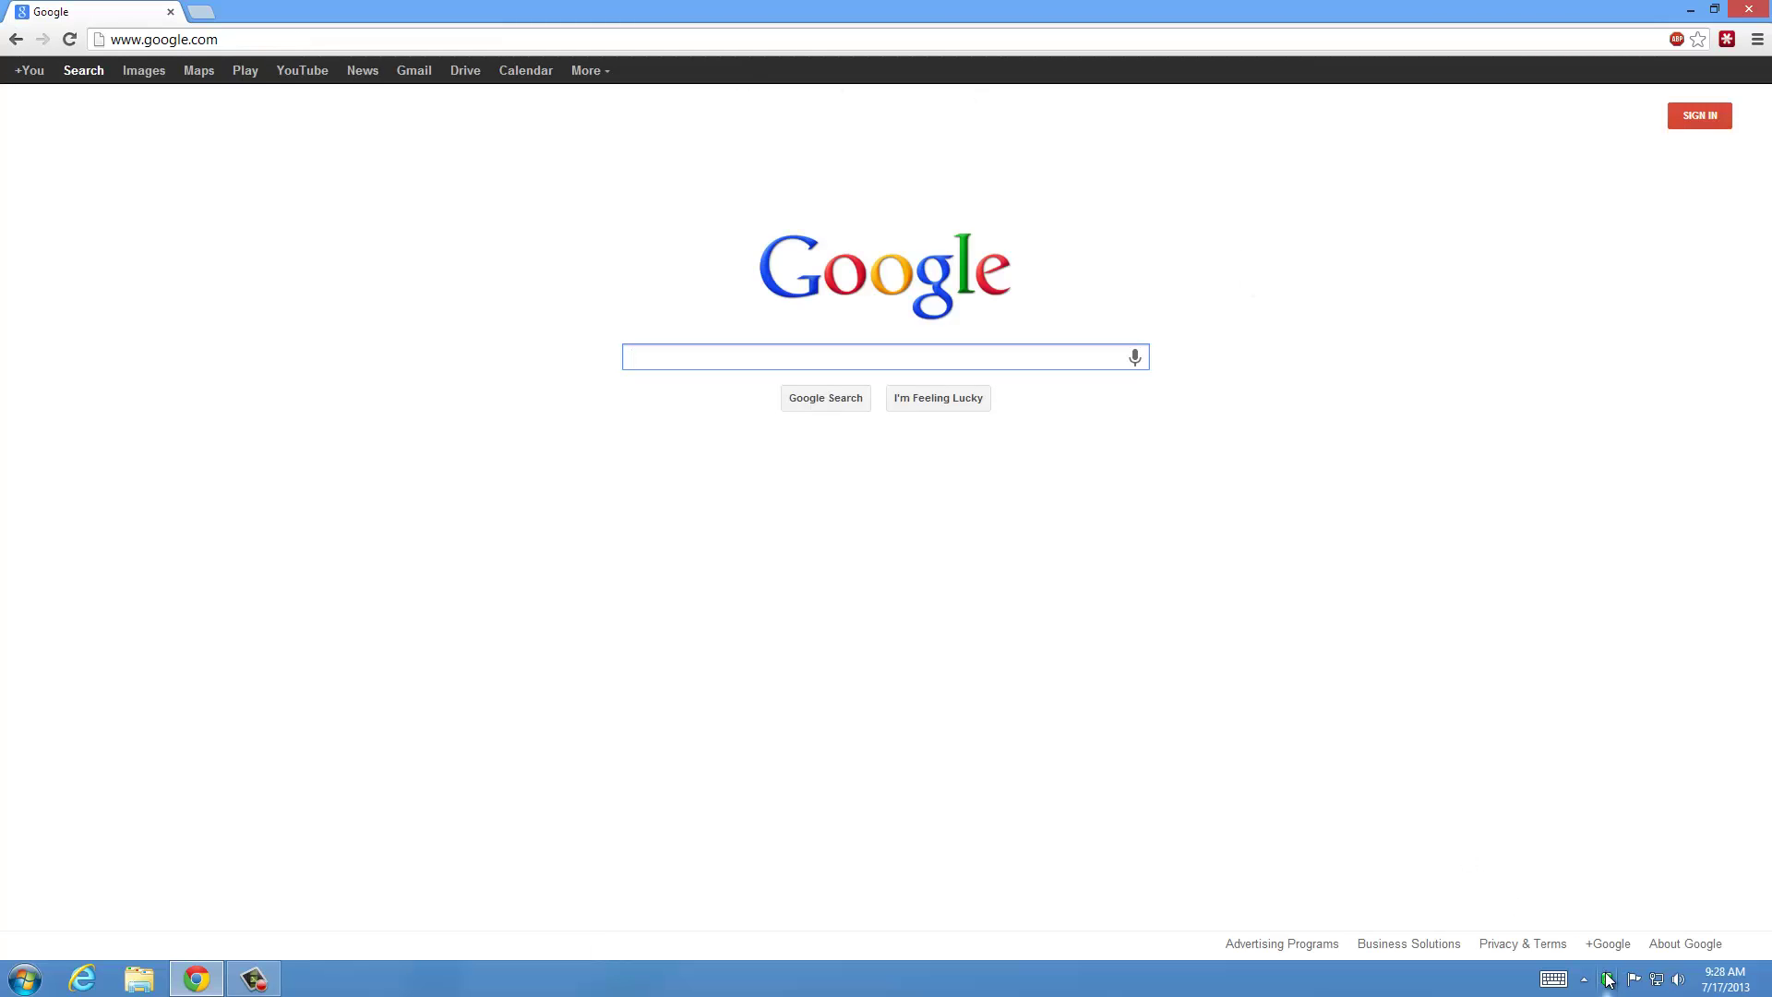
click(1607, 980)
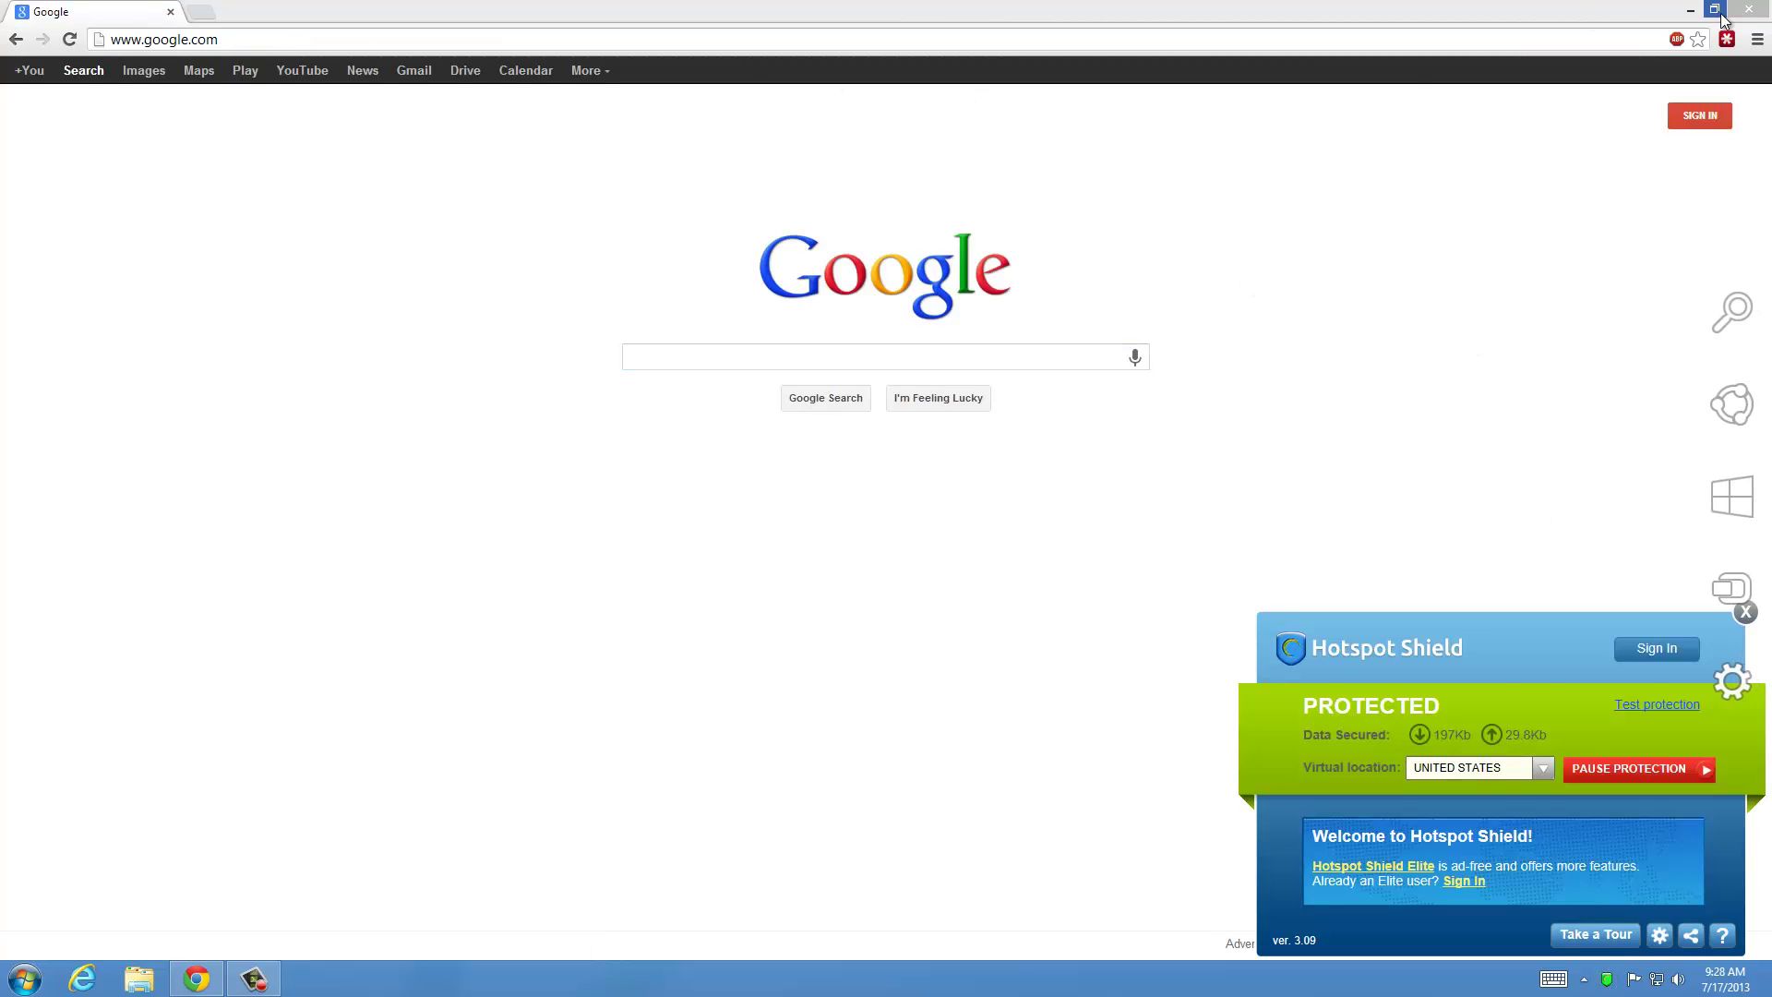
Snap Chrome left, load findipinfo.com in a new tab and maximize it to see the Torrance, United States IP.
key(super+Left)
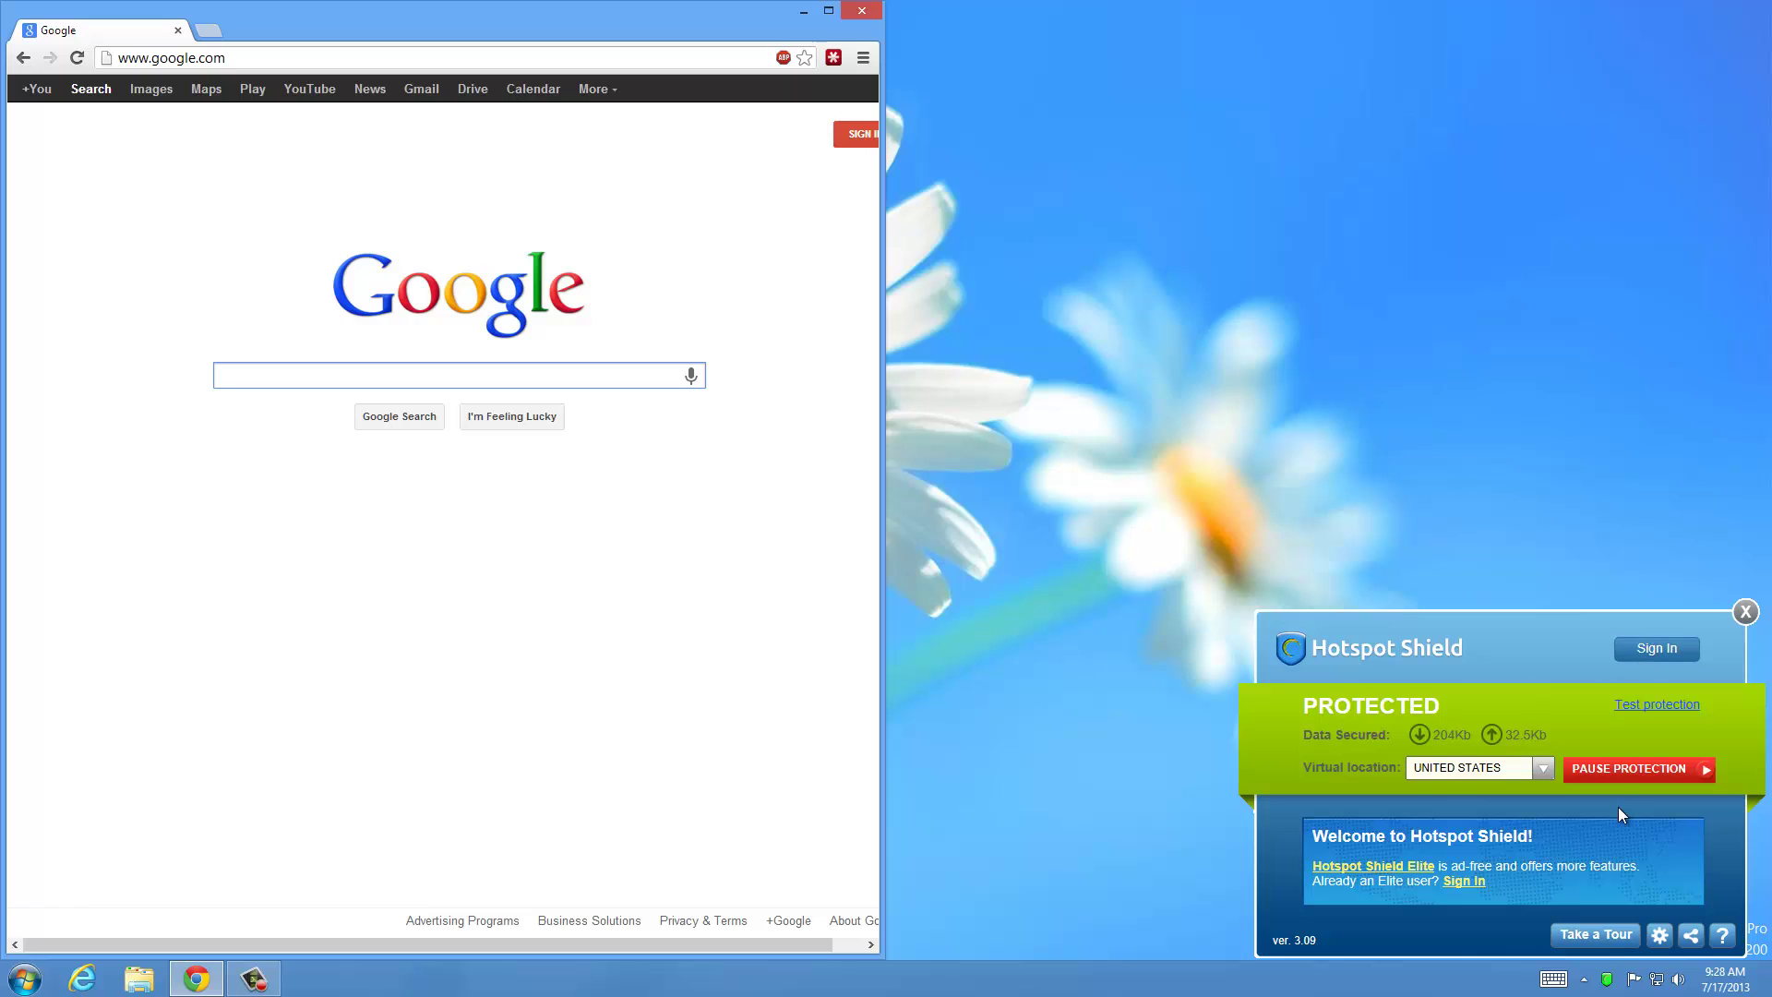
click(1668, 706)
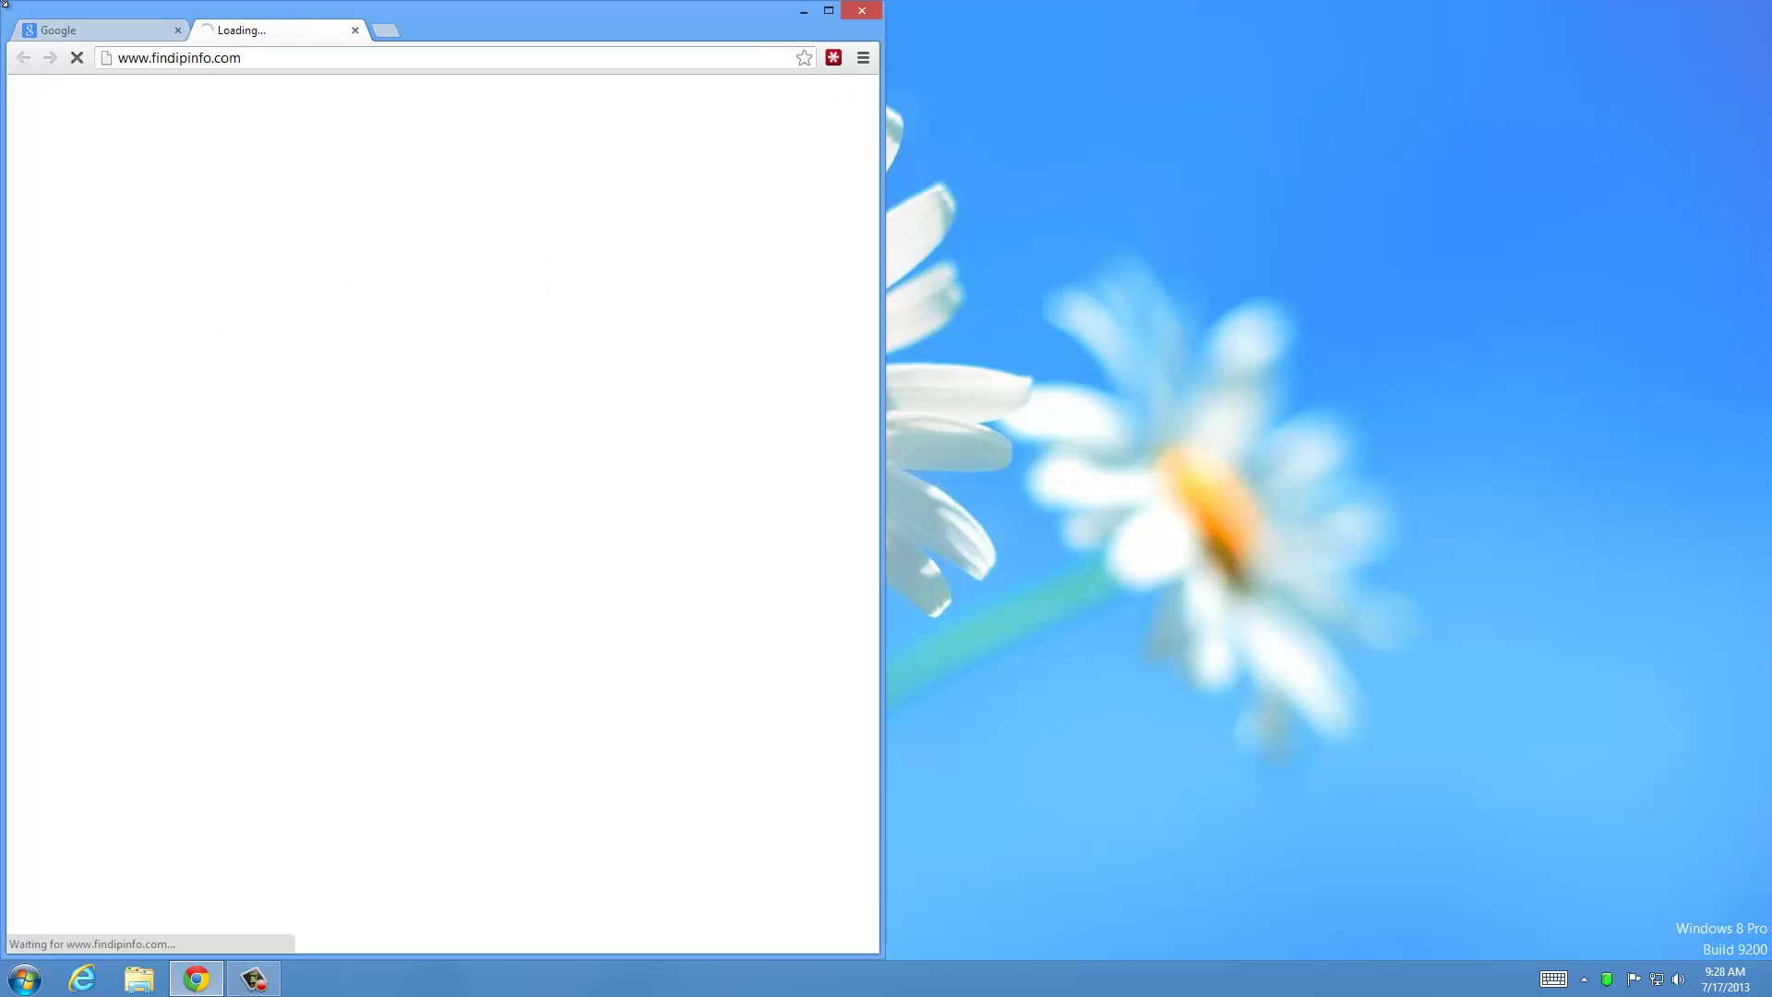
click(831, 13)
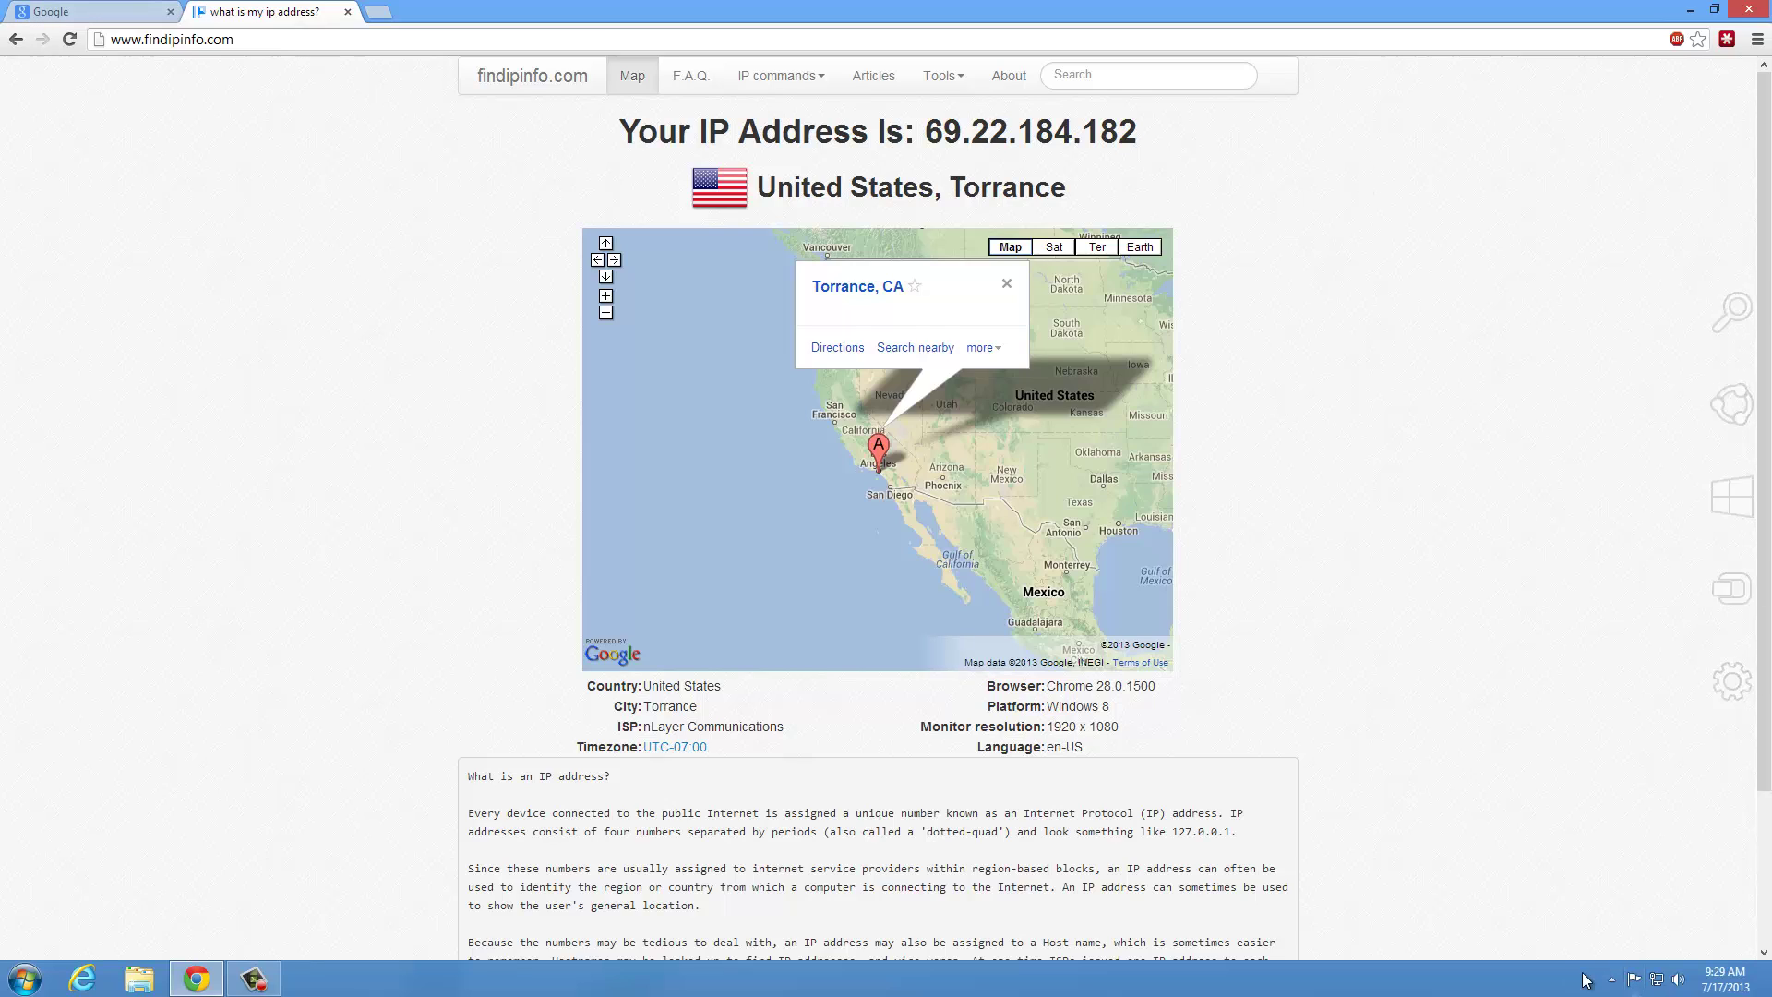
click(1612, 981)
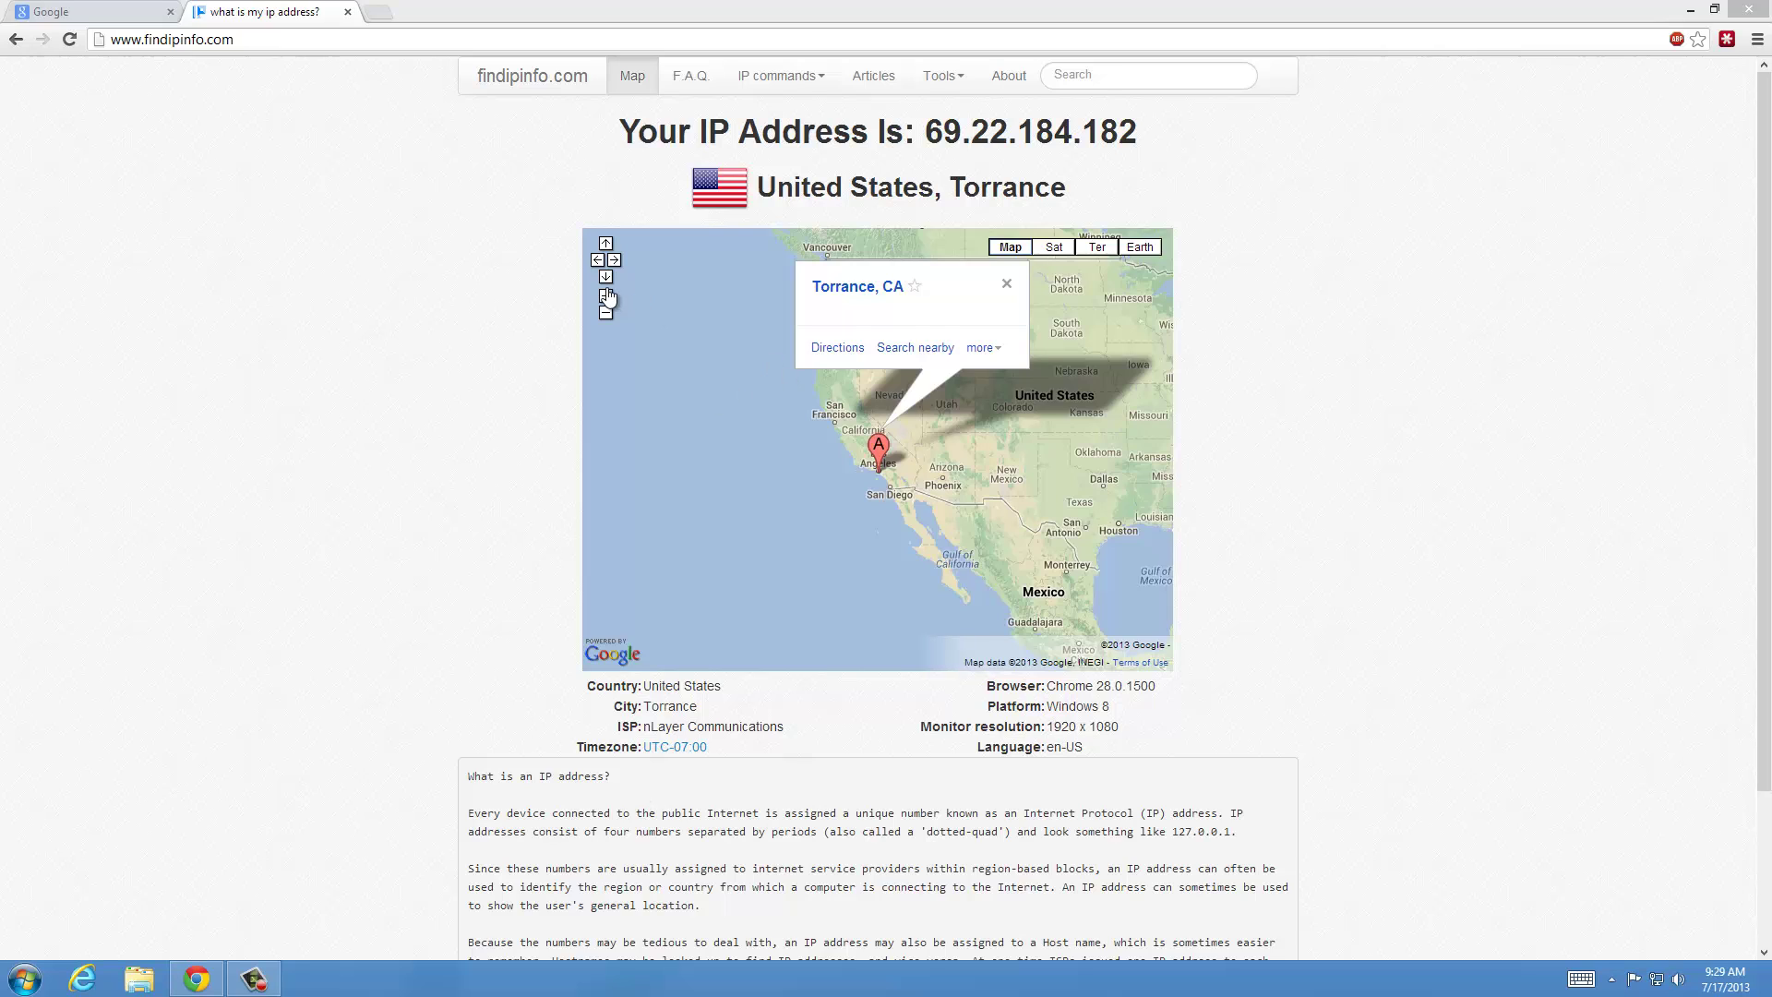
drag(927, 134, 1104, 163)
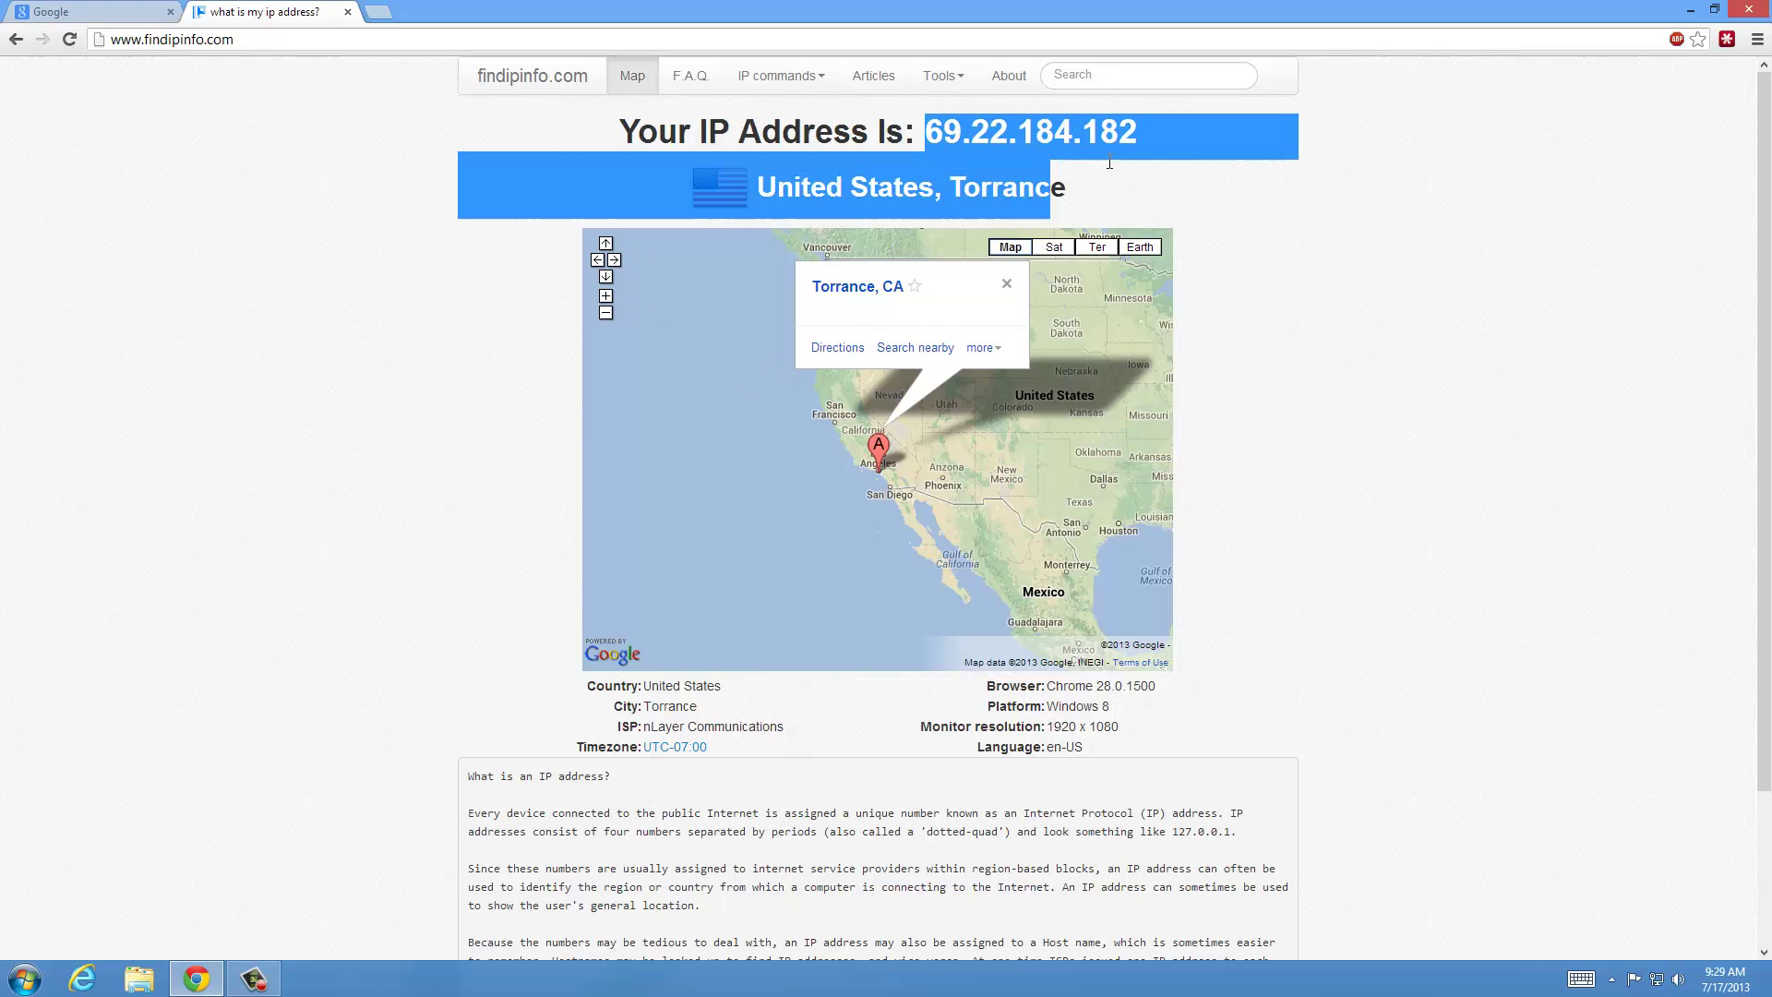
click(323, 435)
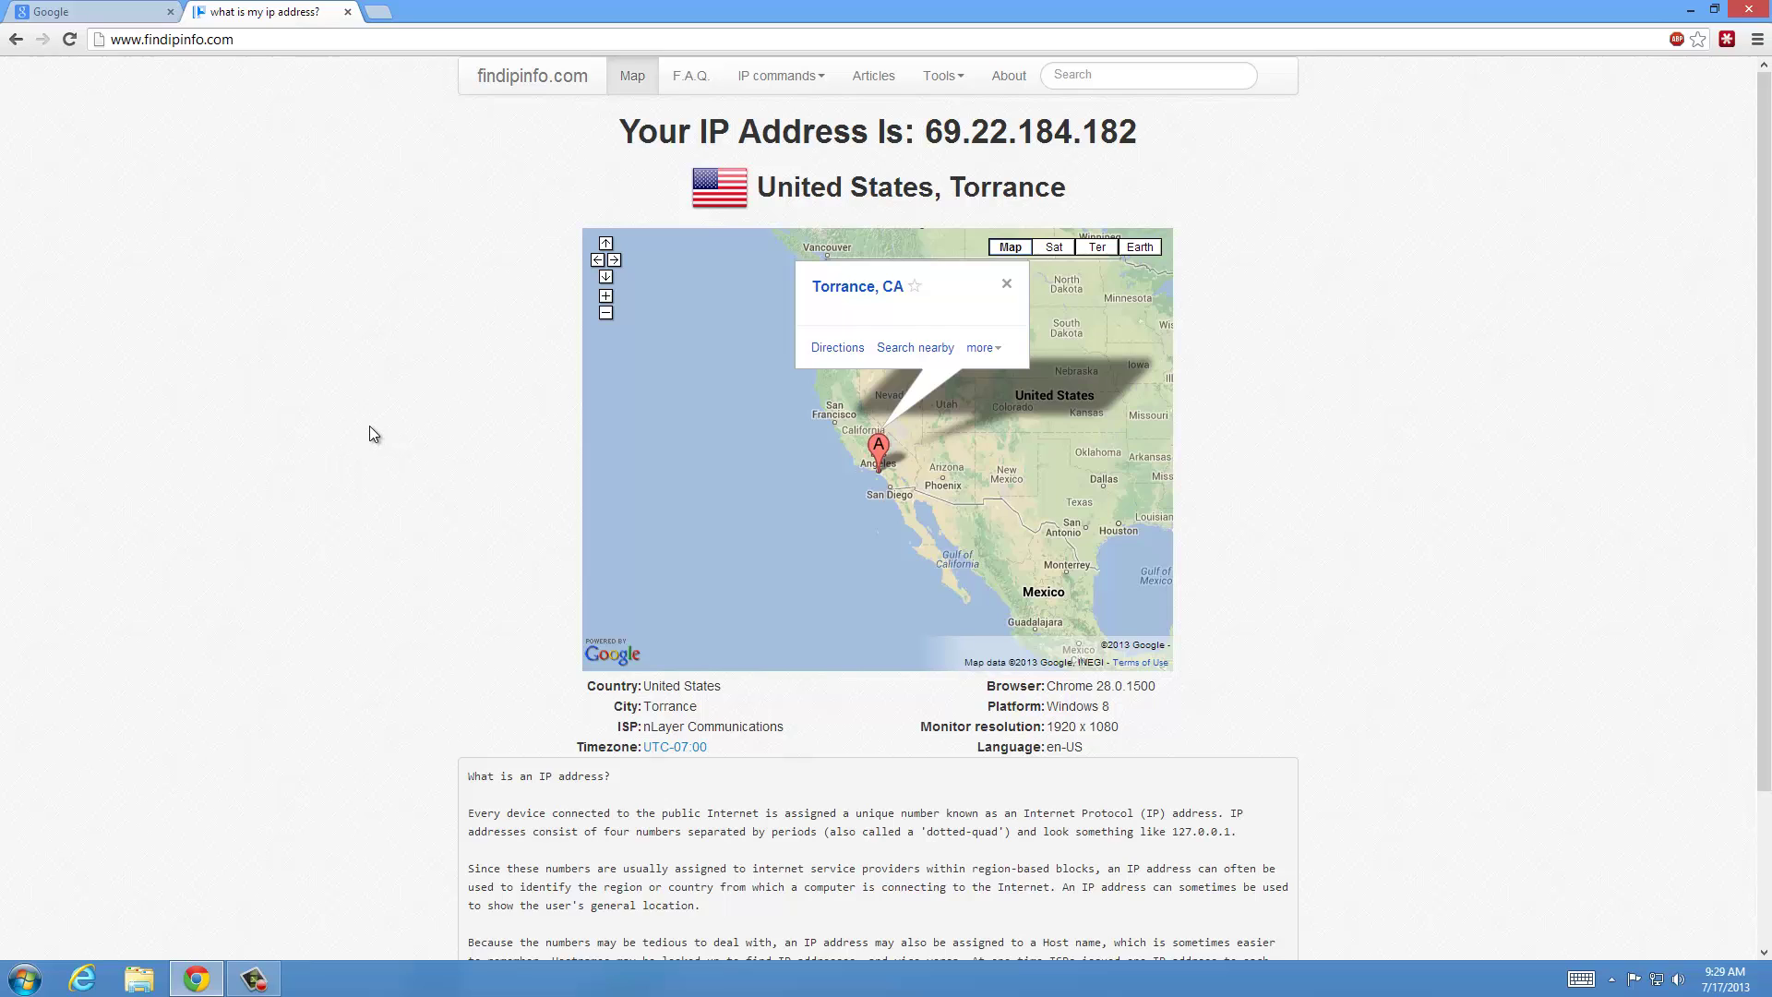
Check the notification-area icons, close the list and refocus the Chrome window.
click(1613, 981)
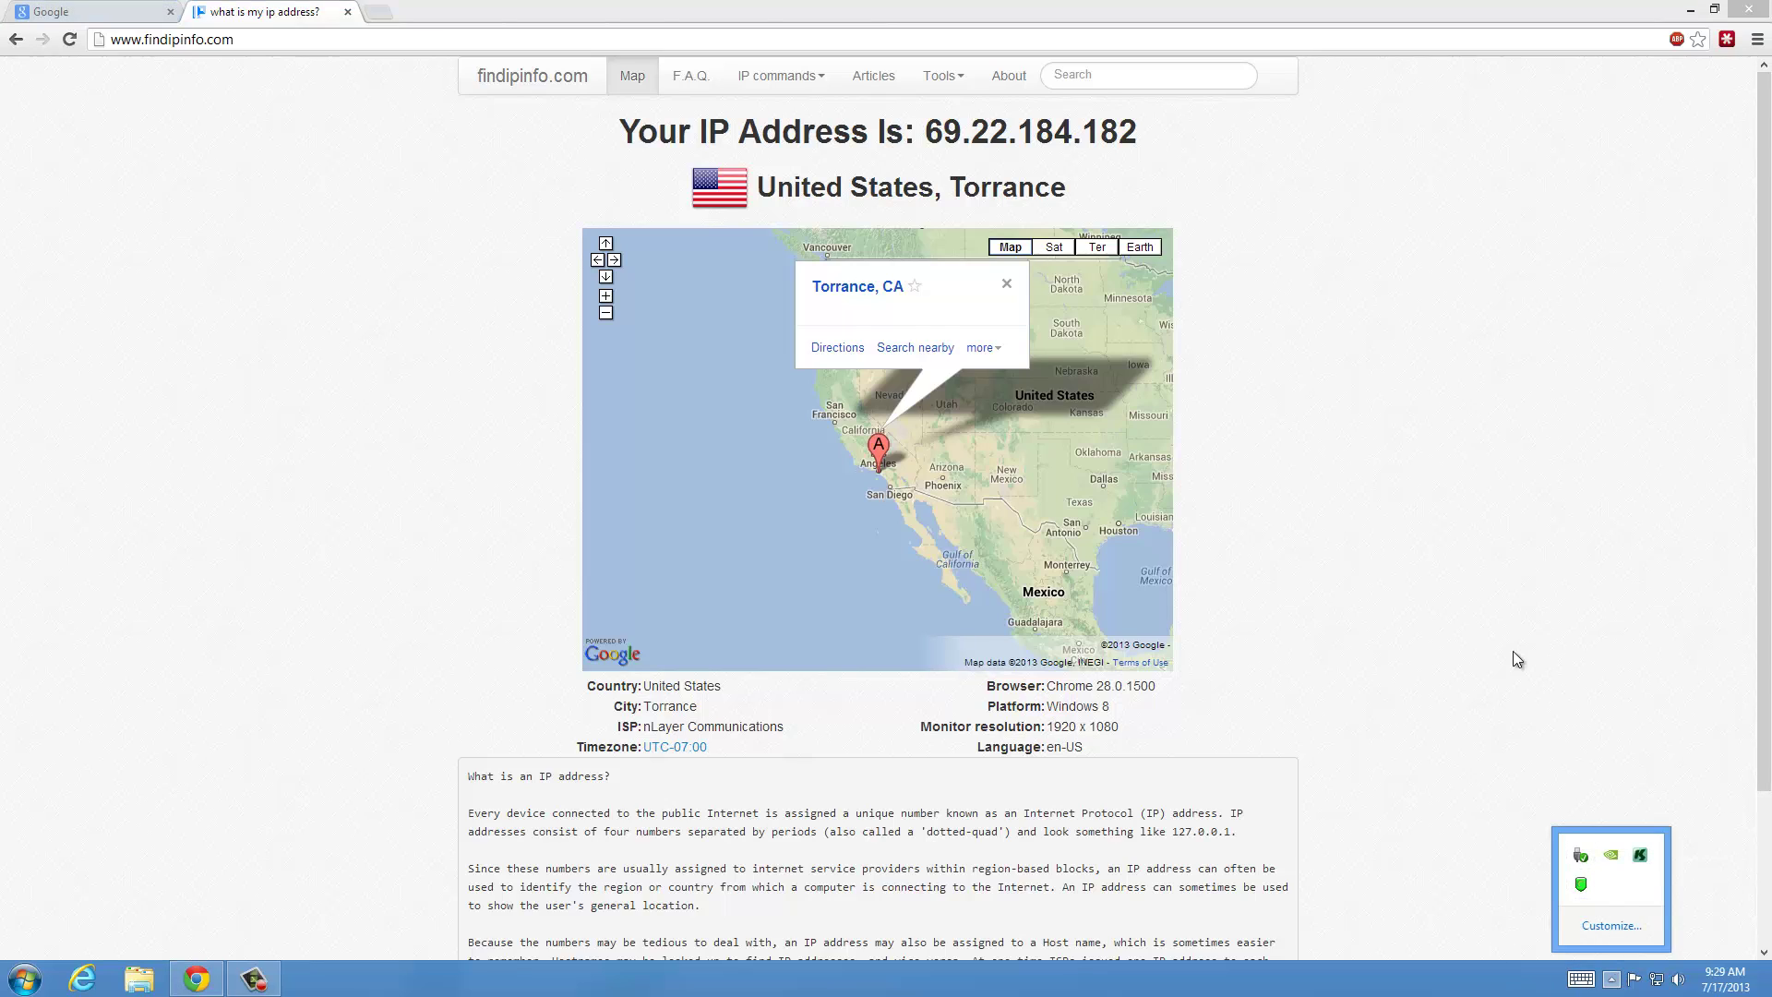
click(1477, 651)
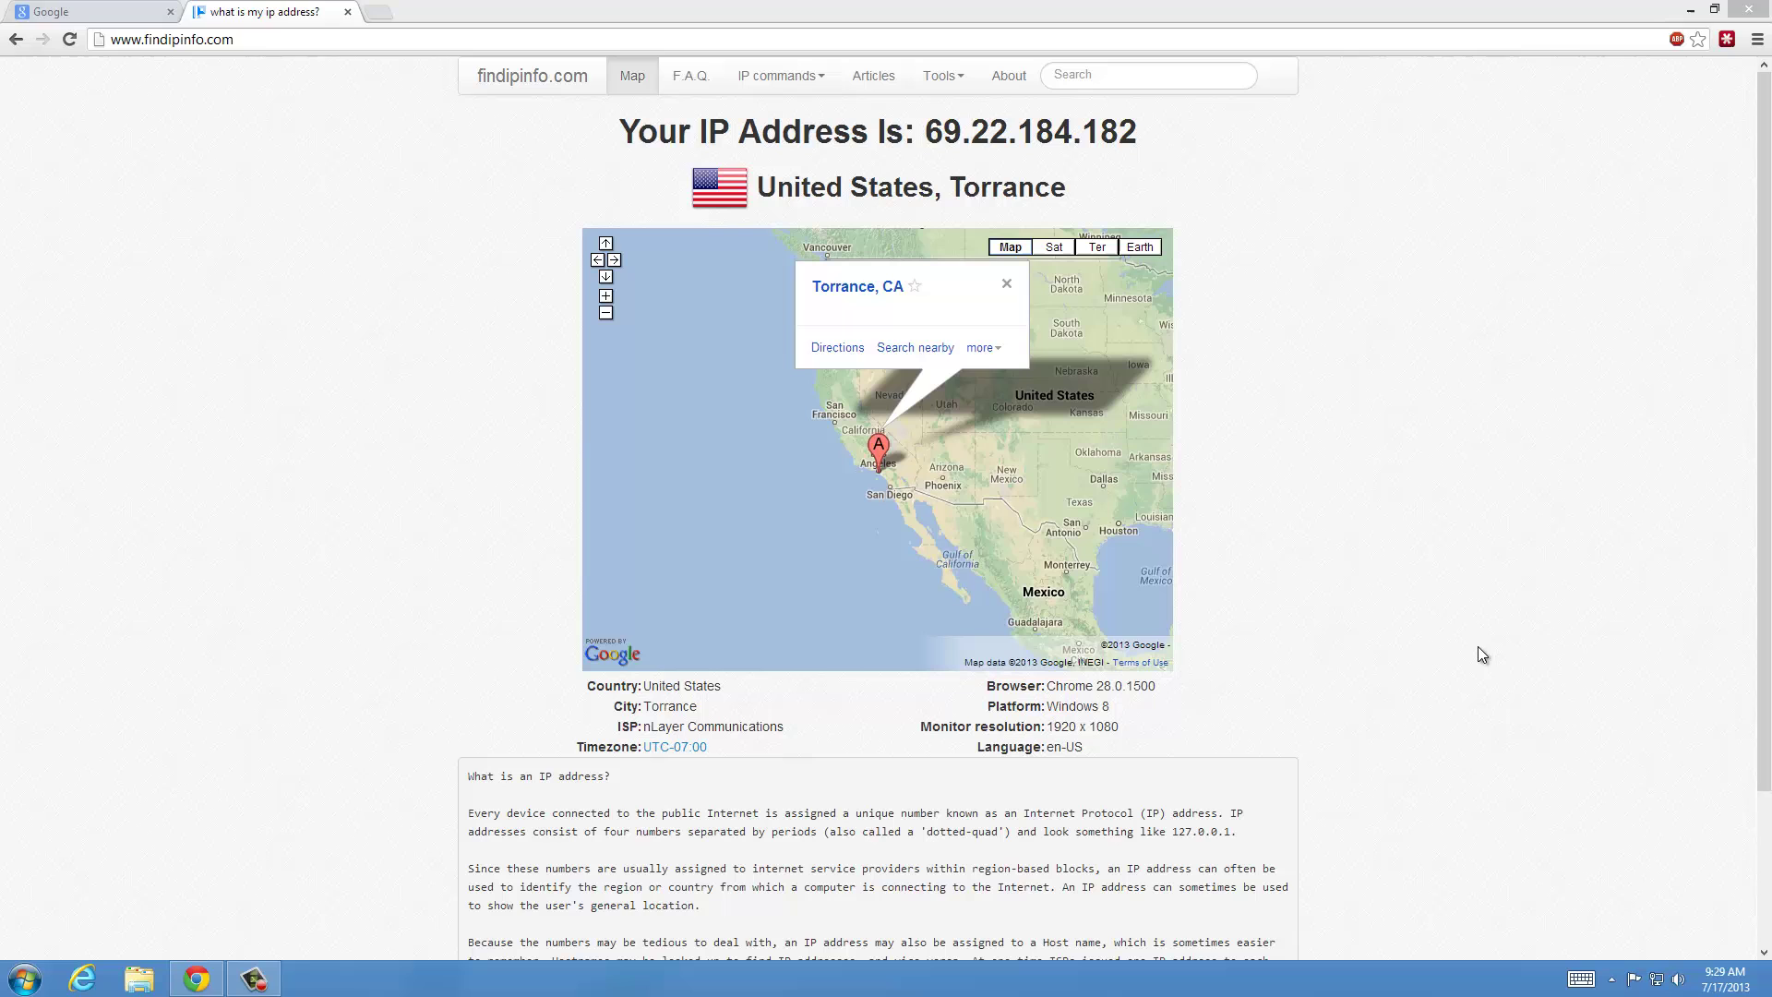
click(368, 419)
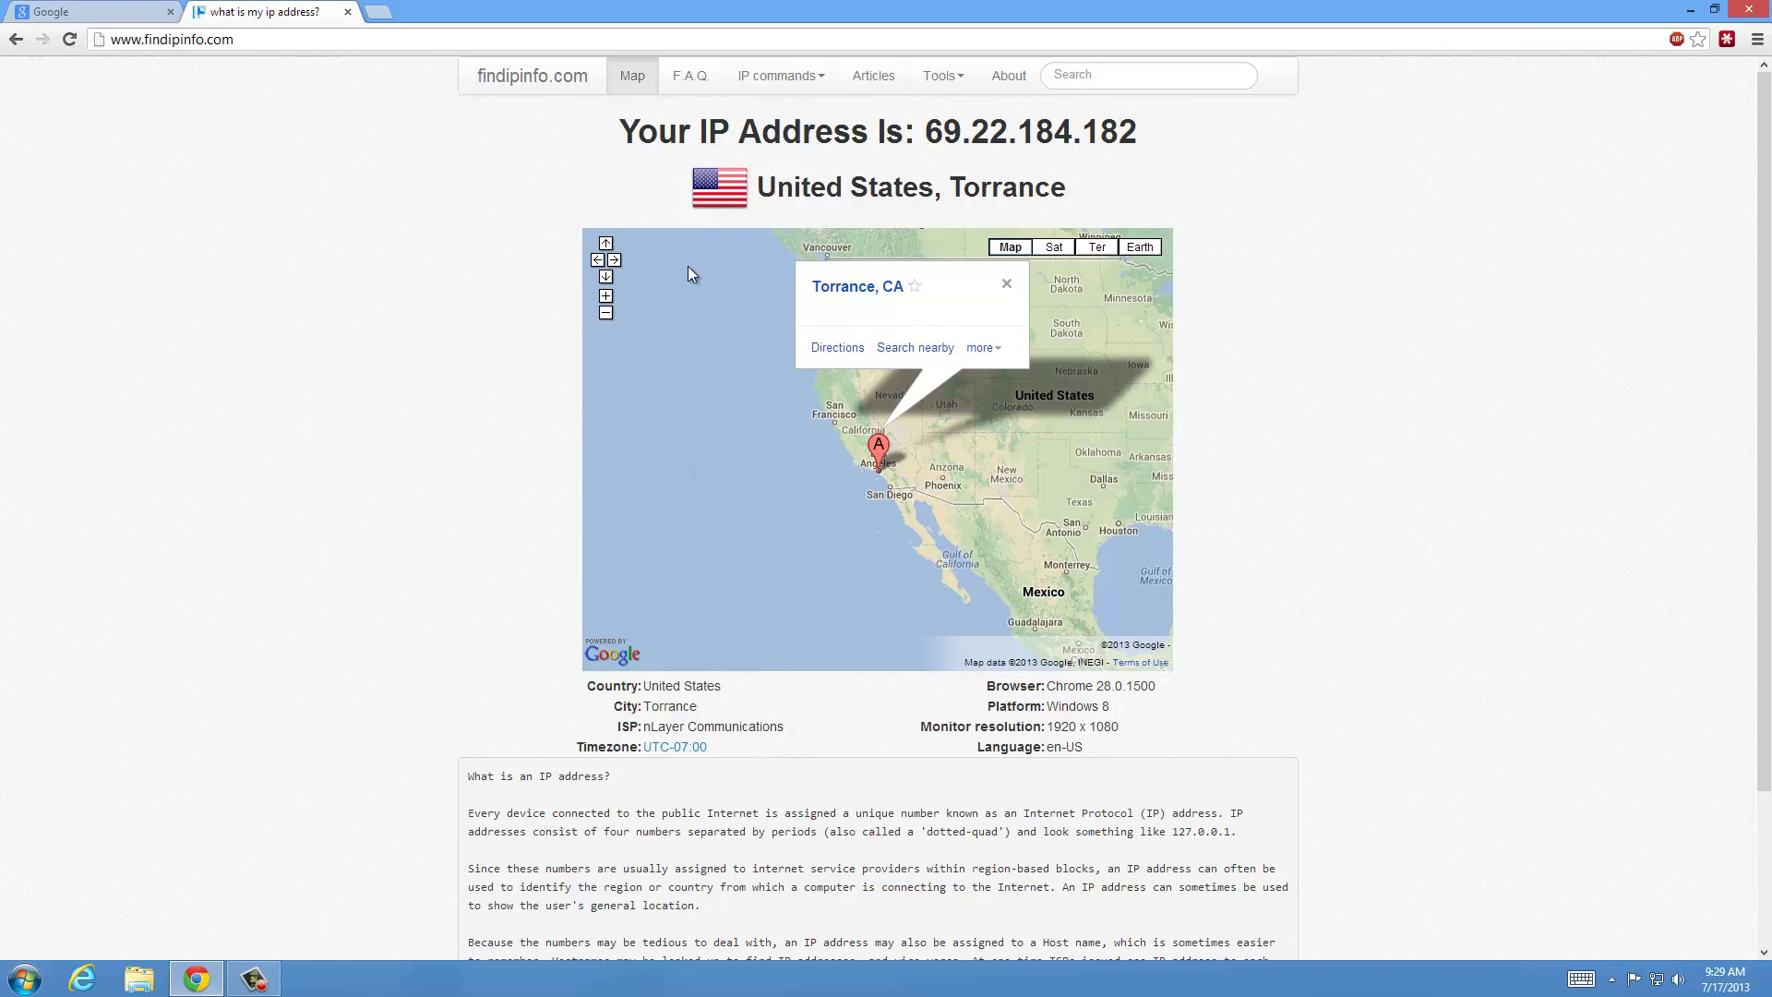
Minimize Chrome and pause Hotspot Shield protection from its tray icon menu.
click(1758, 10)
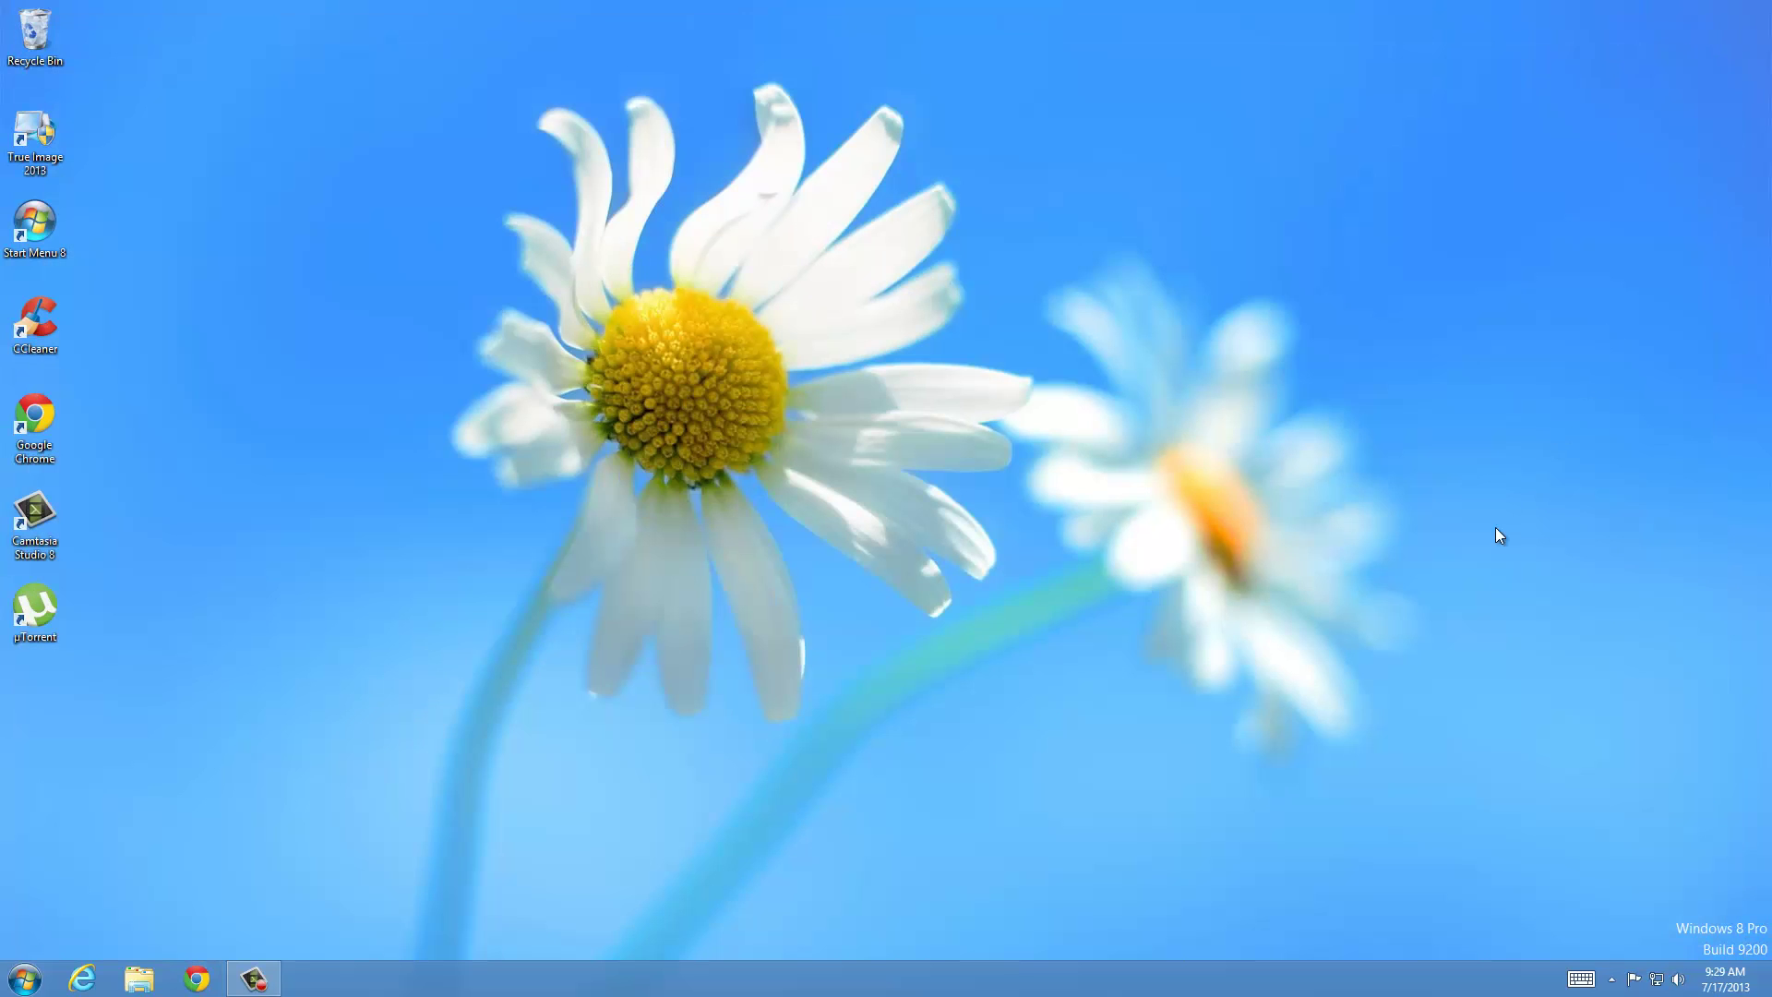
click(1611, 979)
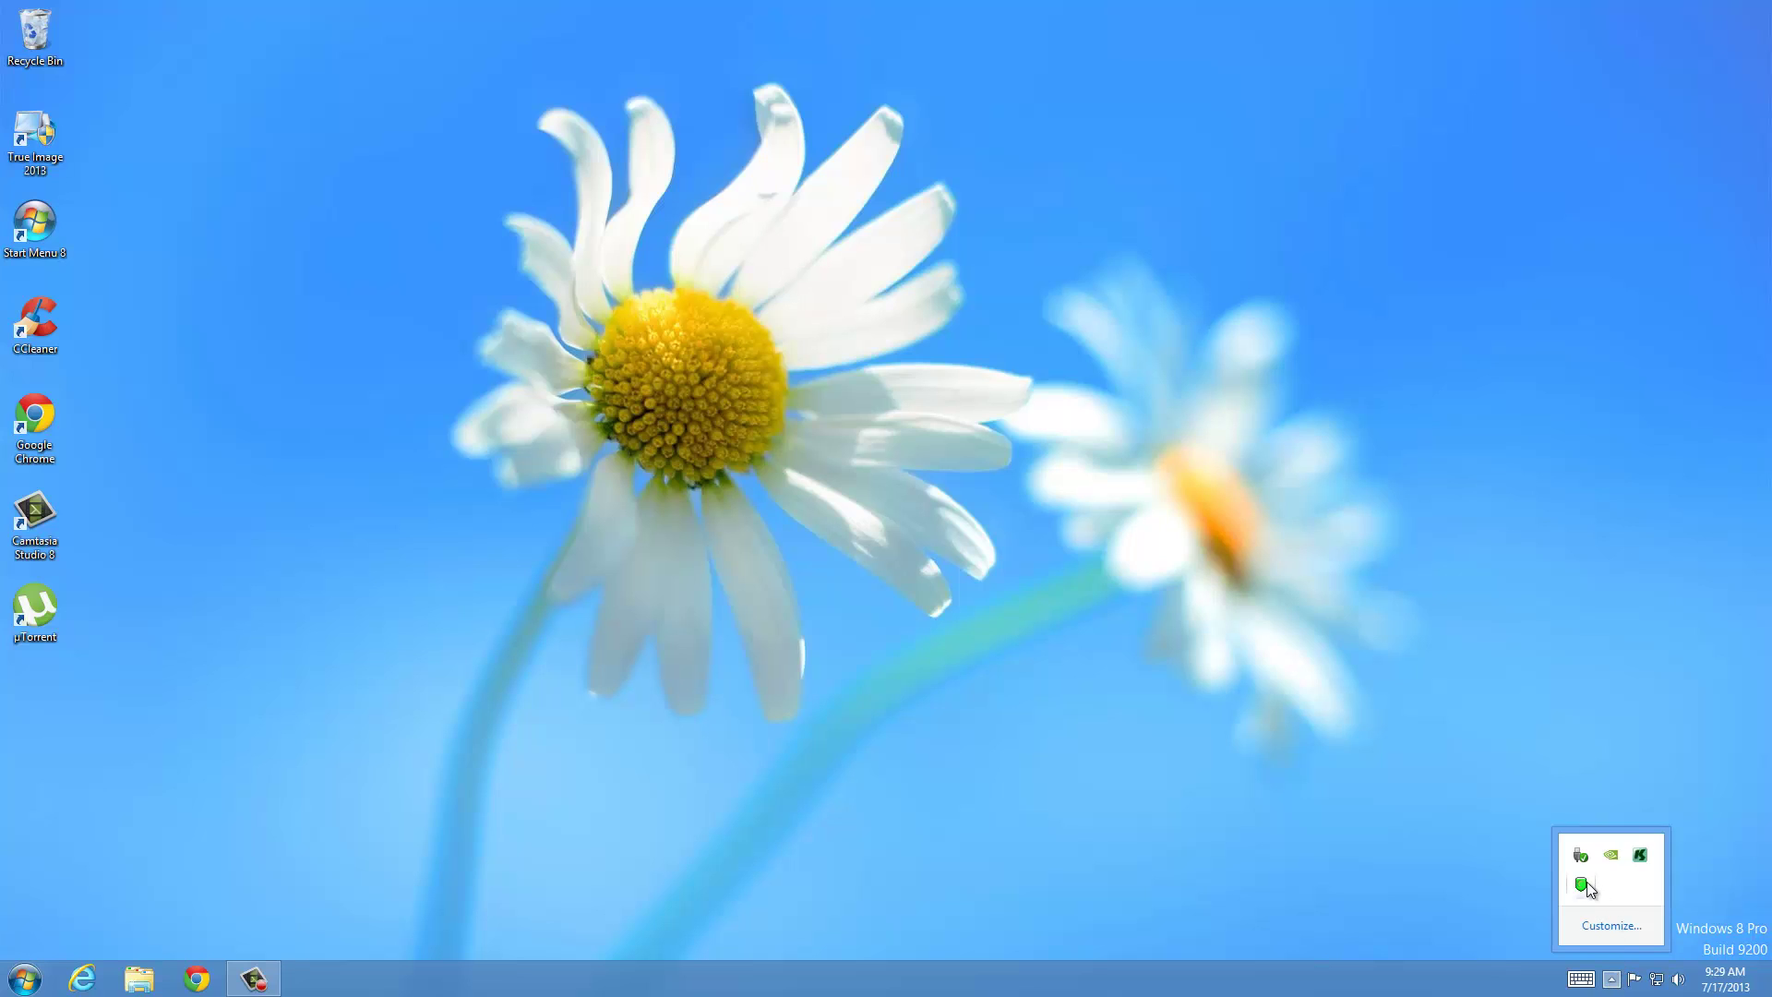
right_click(1586, 883)
click(1540, 902)
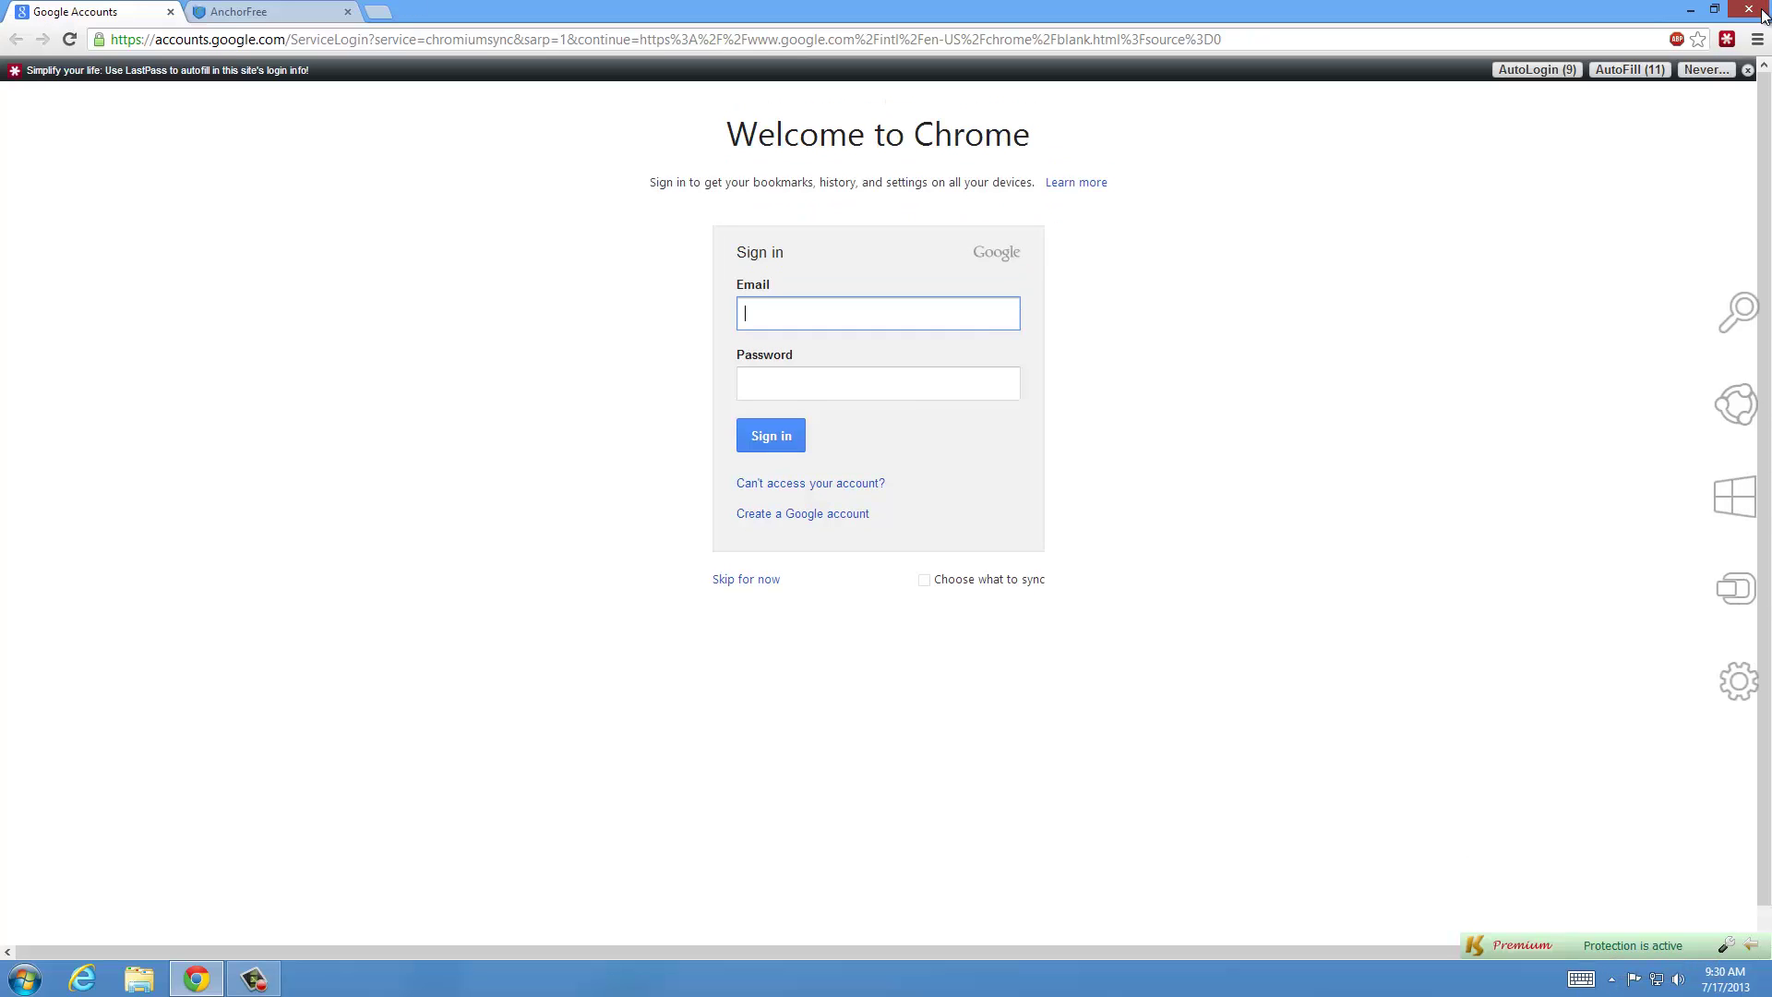
Resume Hotspot Shield protection from the tray icon so it reconnects to United States.
click(1771, 995)
click(1611, 980)
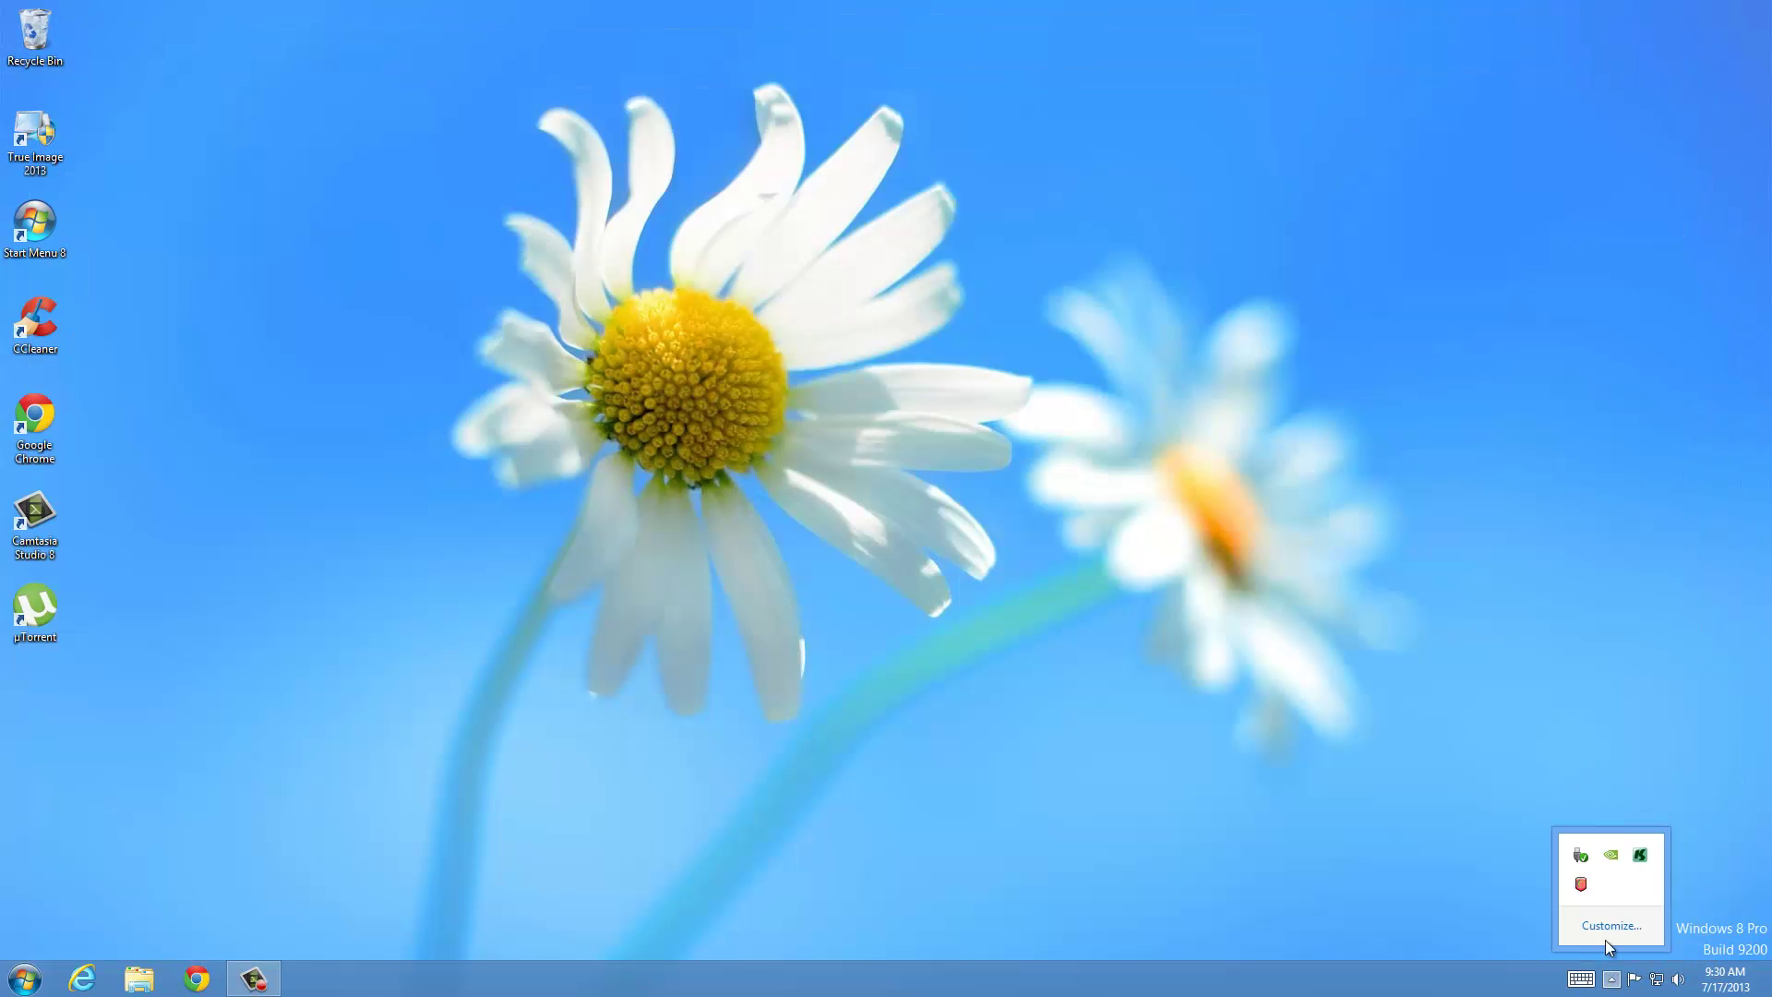
right_click(1583, 888)
click(1525, 905)
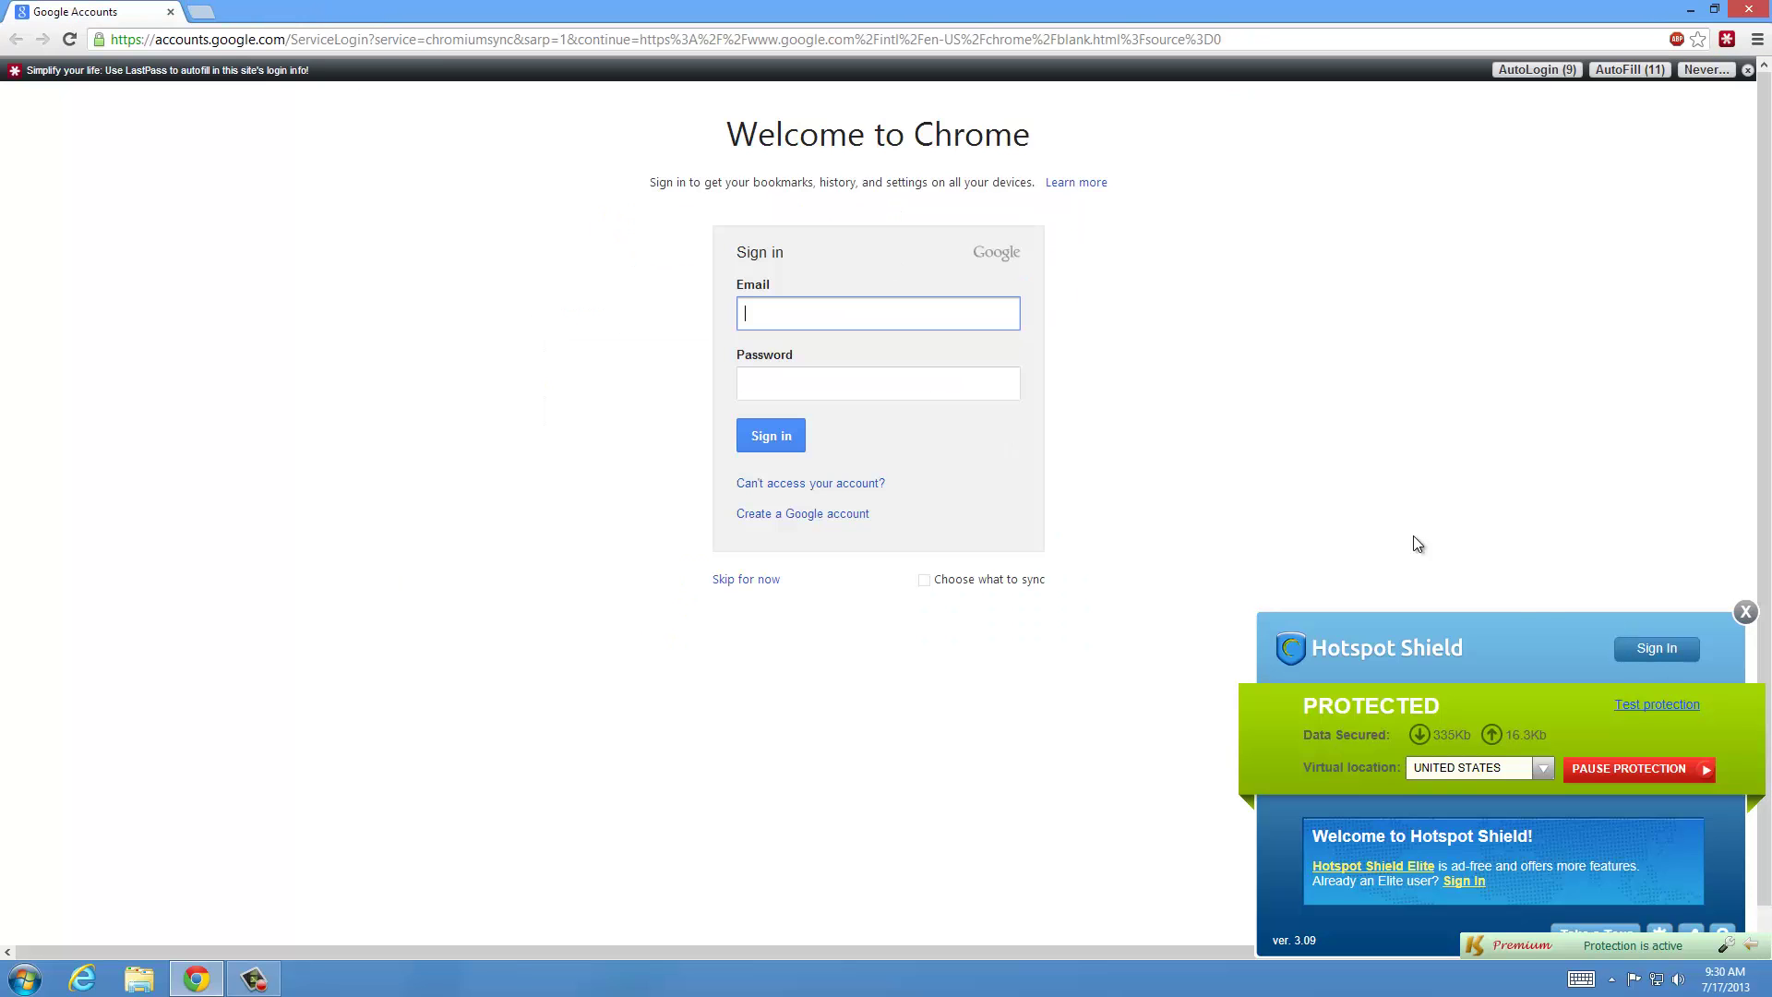
Test protection on findipinfo.com showing IP 69.22.184.193 in Torrance, then switch to the Google Accounts tab.
click(1642, 703)
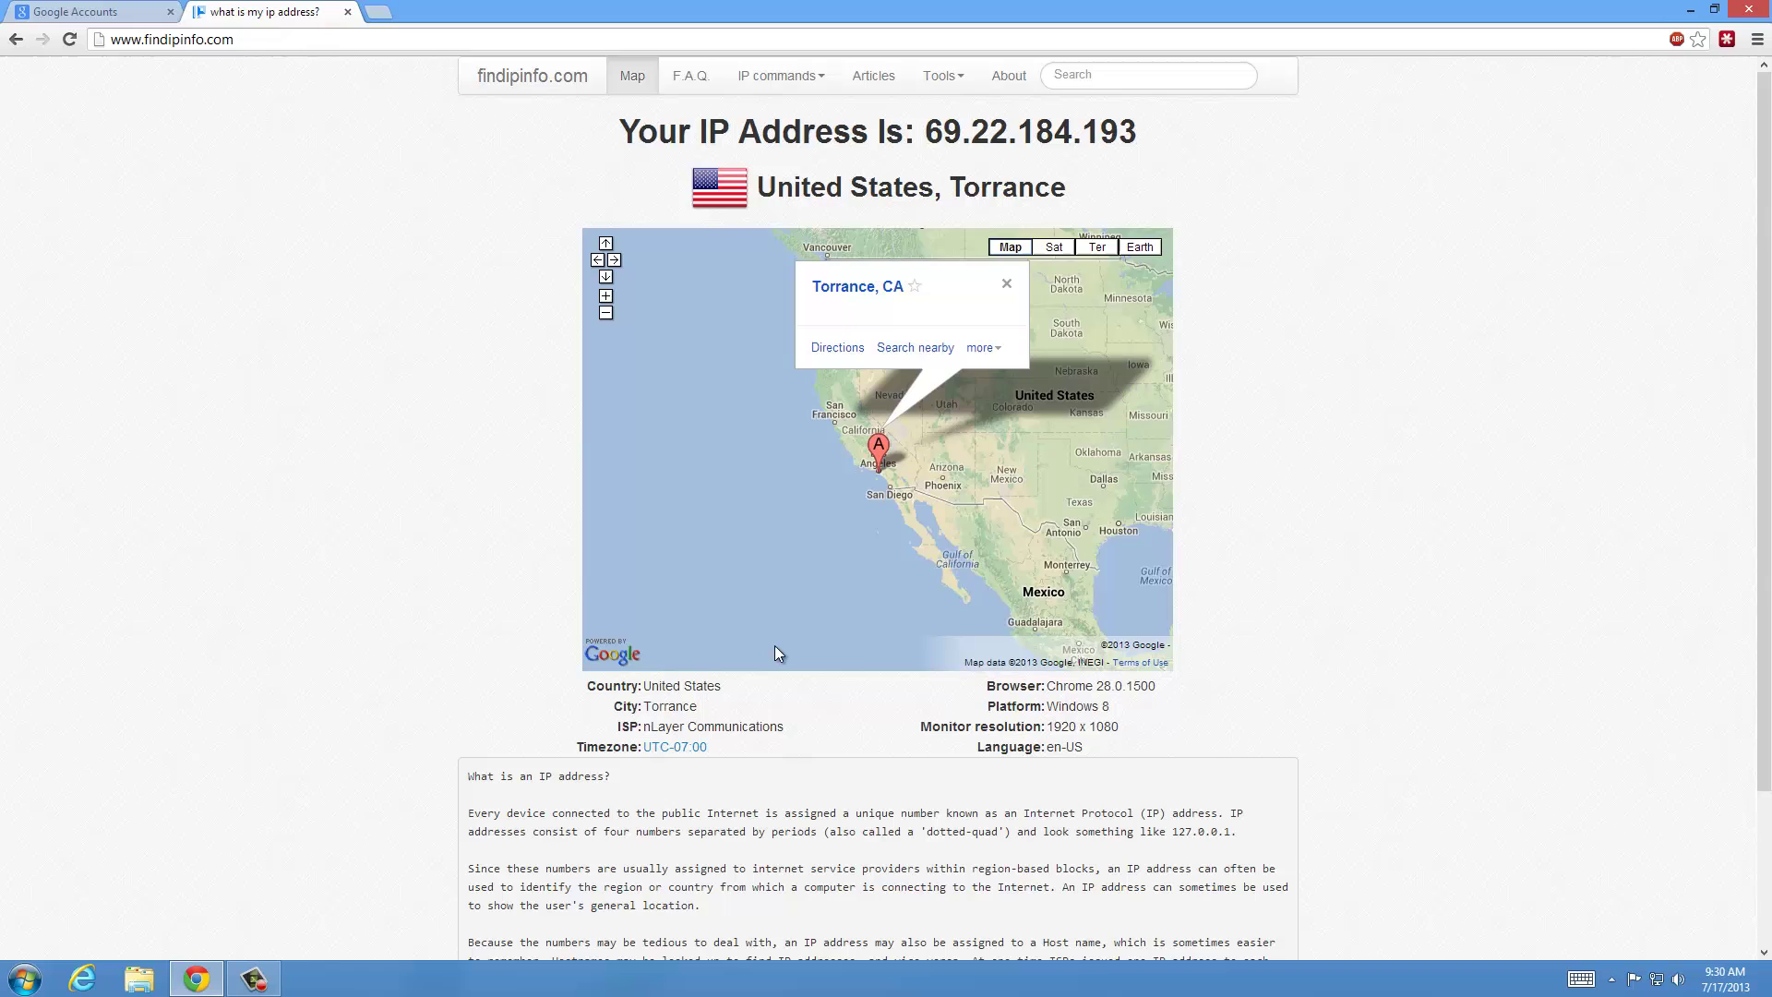
scroll(492, 842, down, 3)
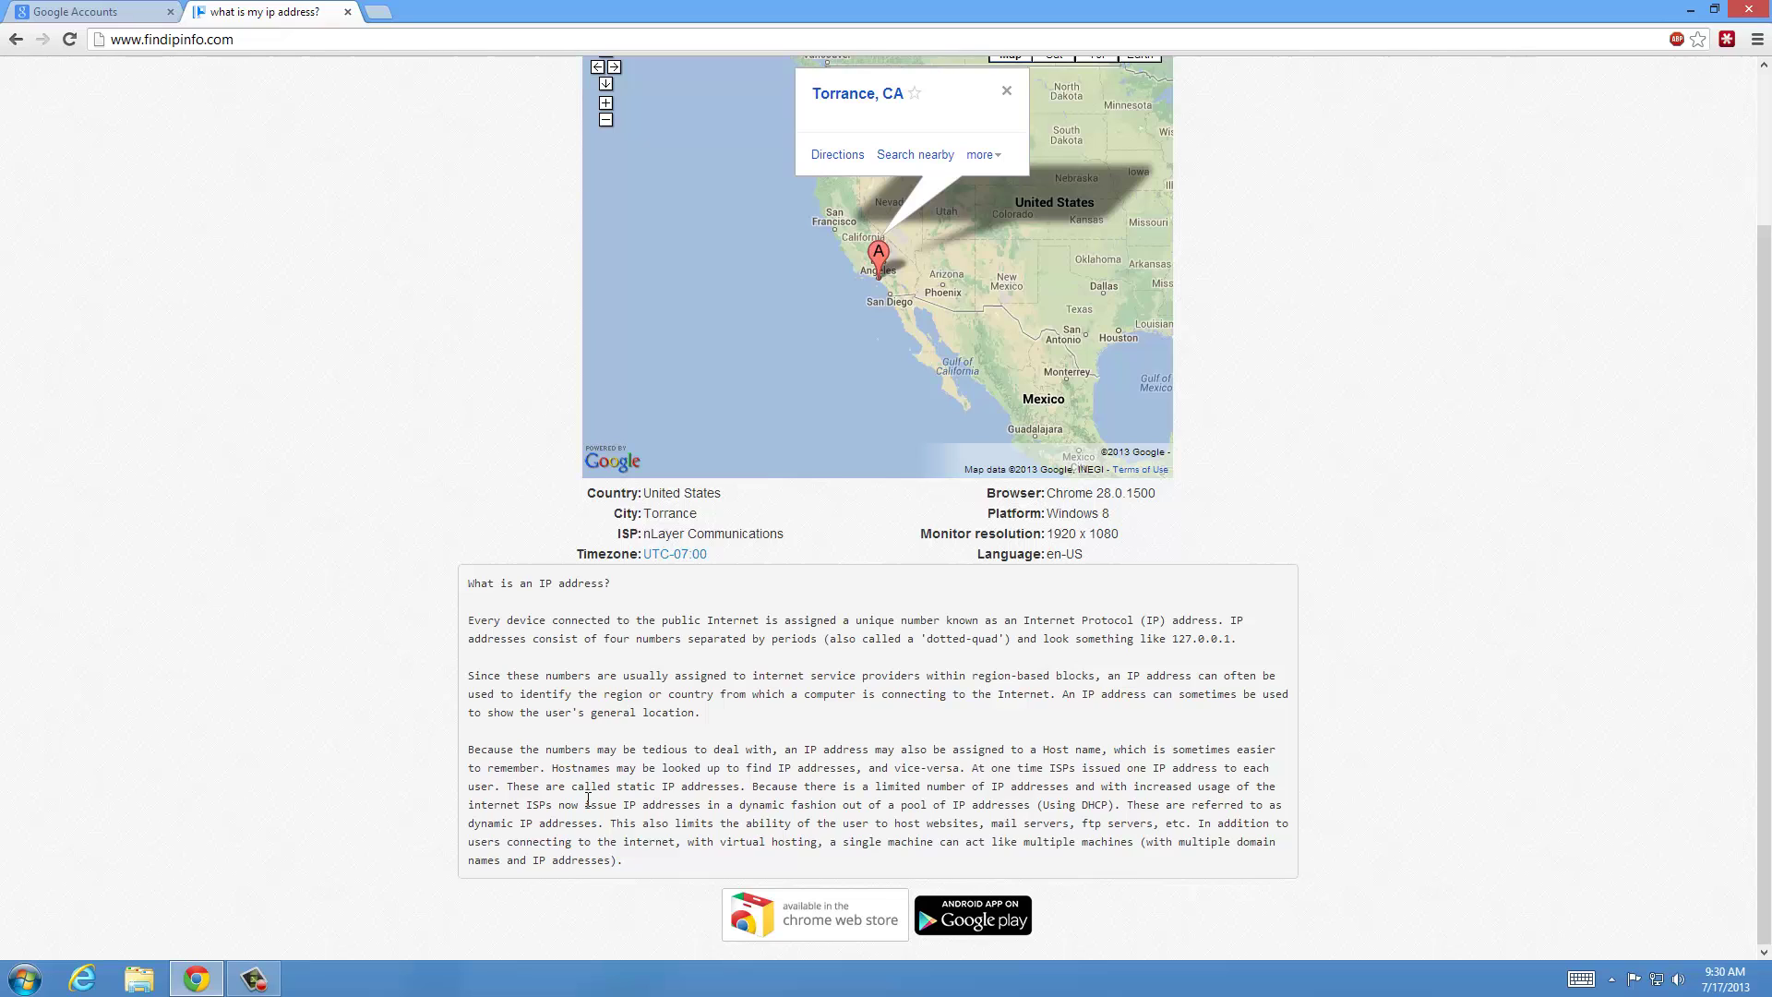
click(61, 12)
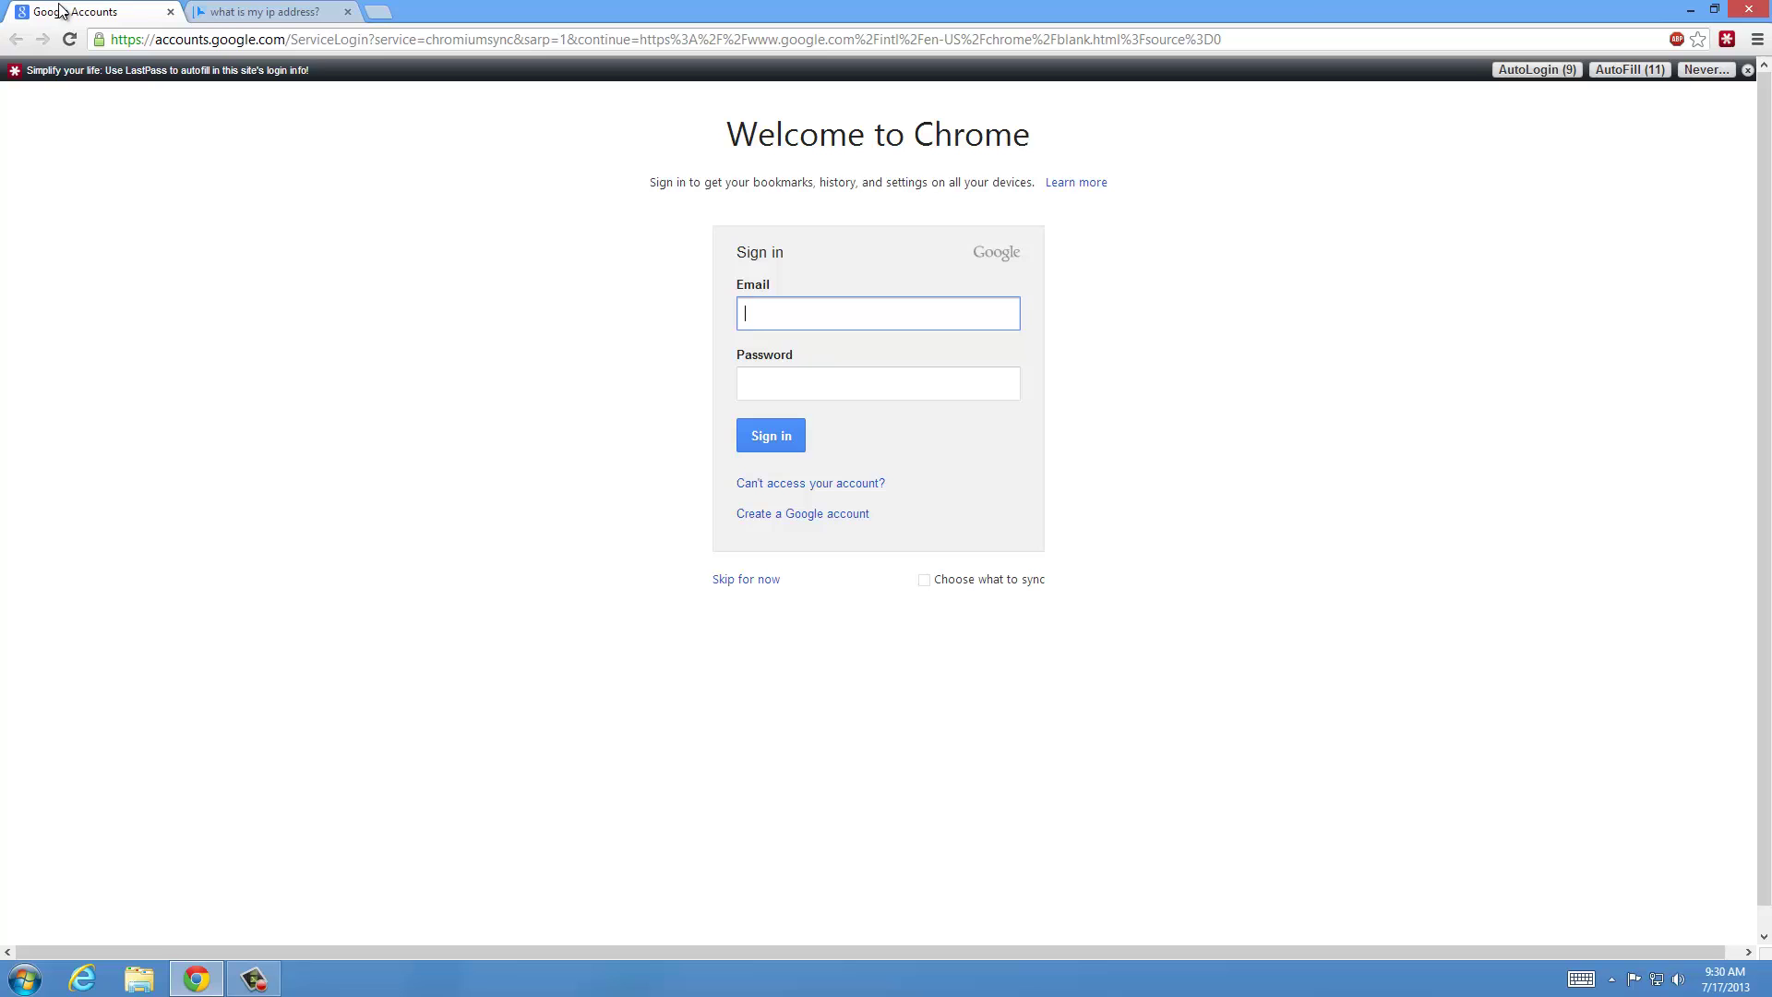
click(1748, 9)
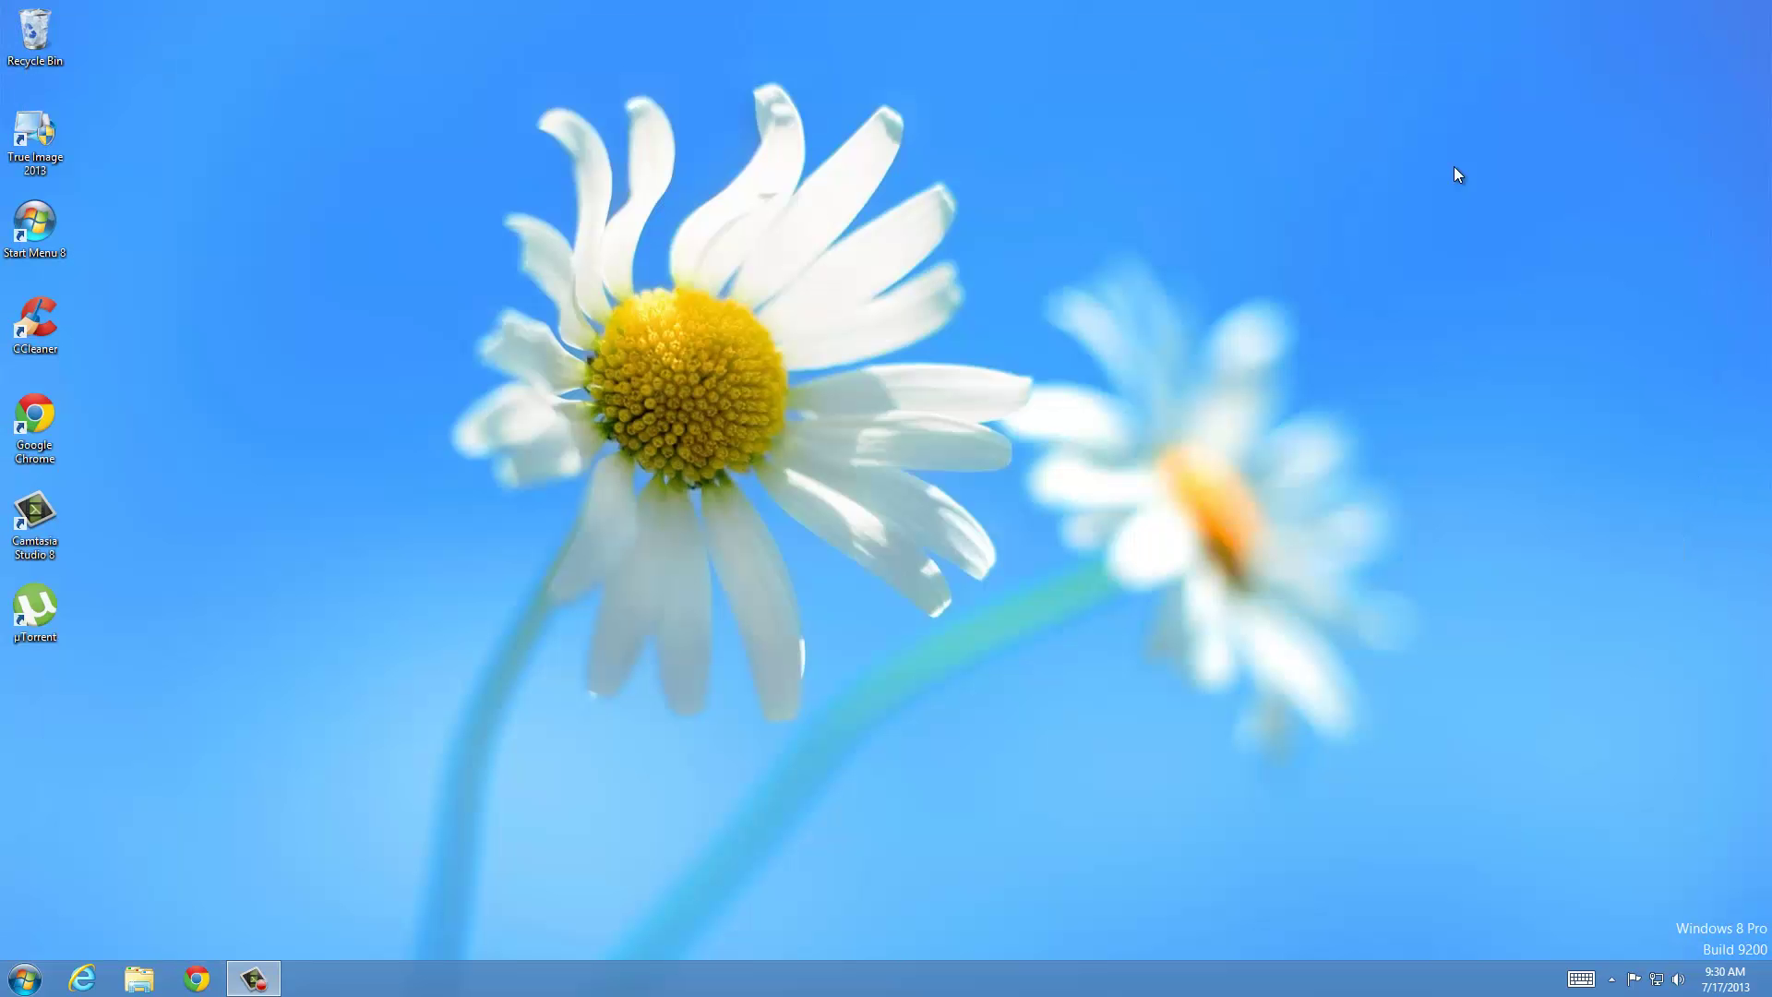